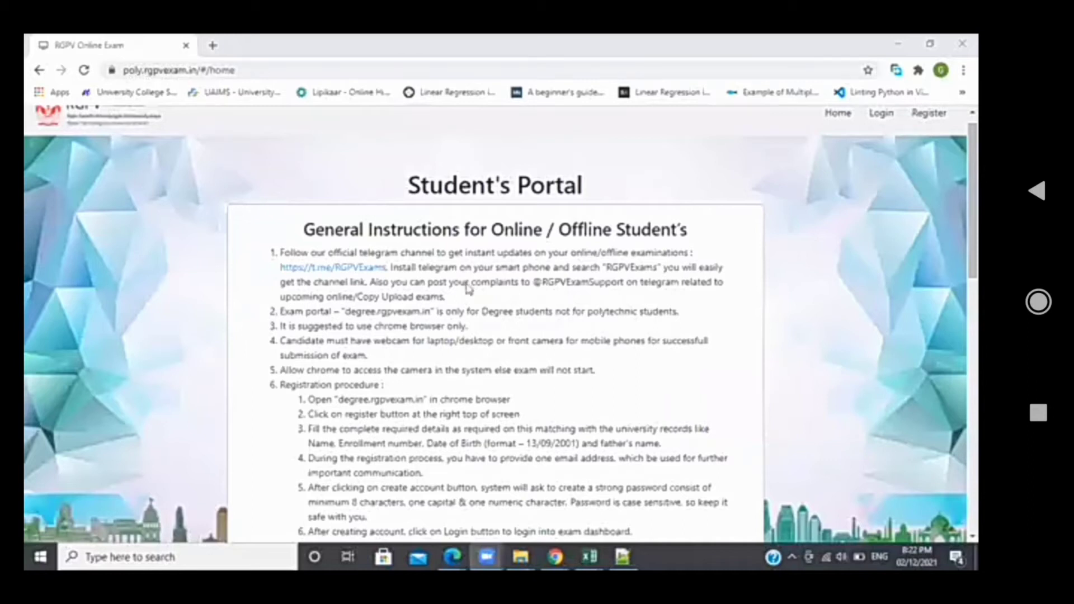
Log in to the exam portal with the saved enrollment number and the account password
scroll(726, 372, down, 15)
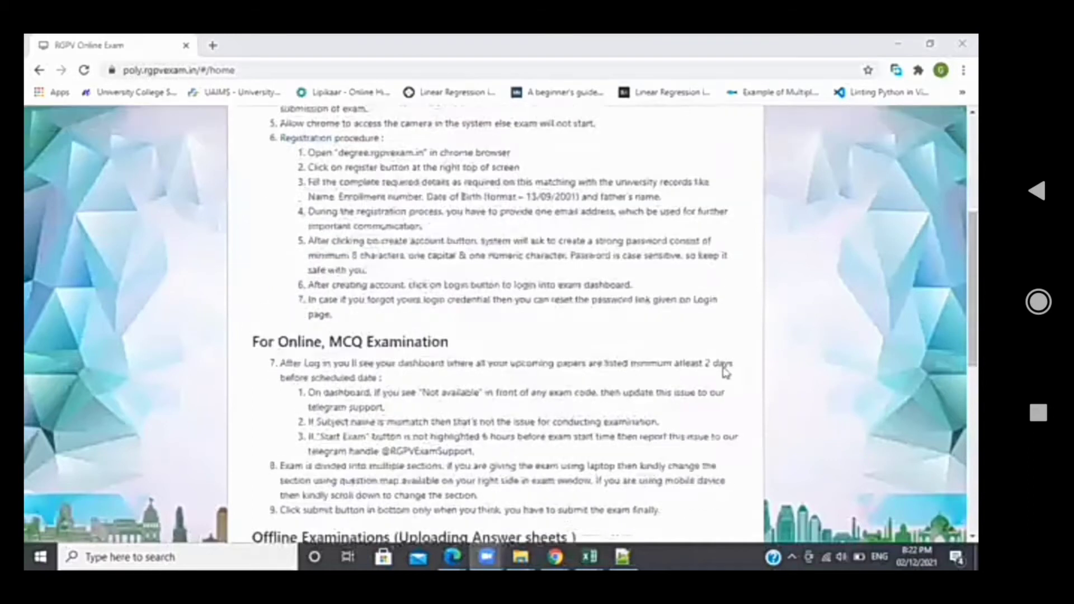
scroll(725, 372, up, 15)
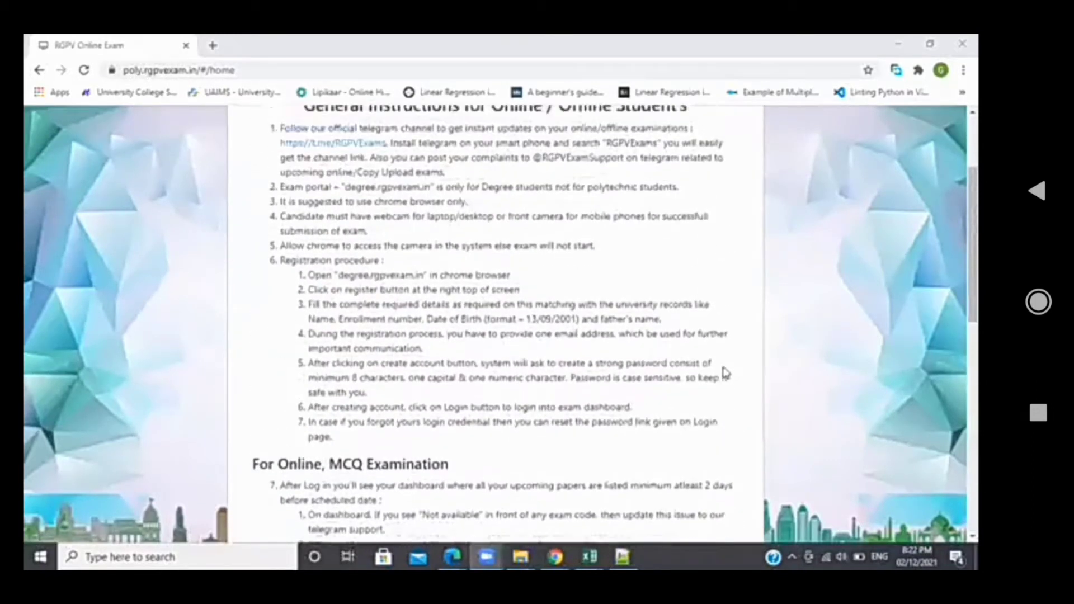
scroll(667, 408, down, 10)
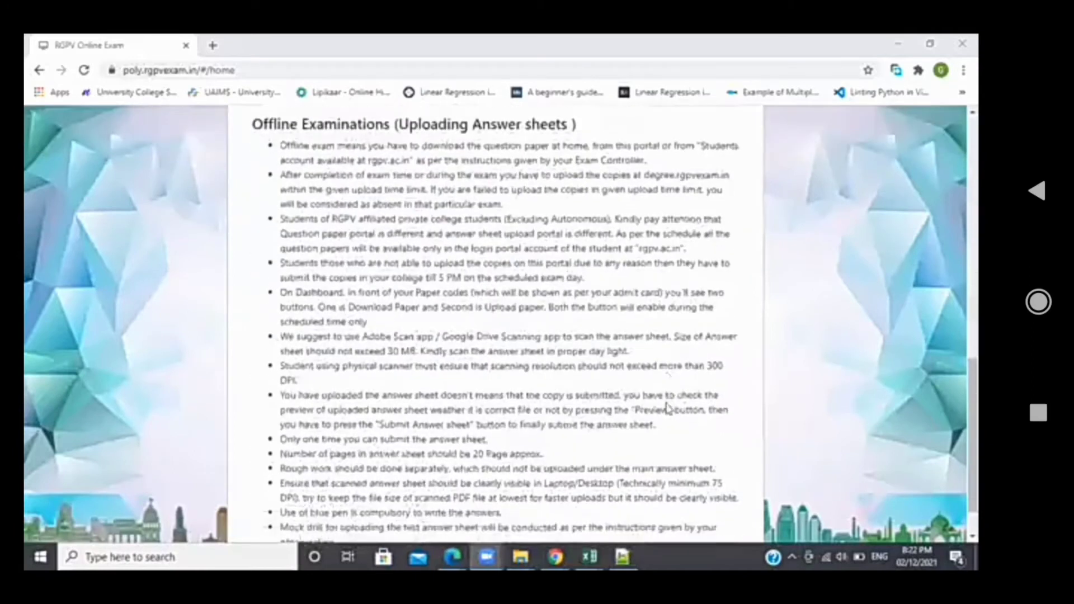
scroll(668, 408, up, 10)
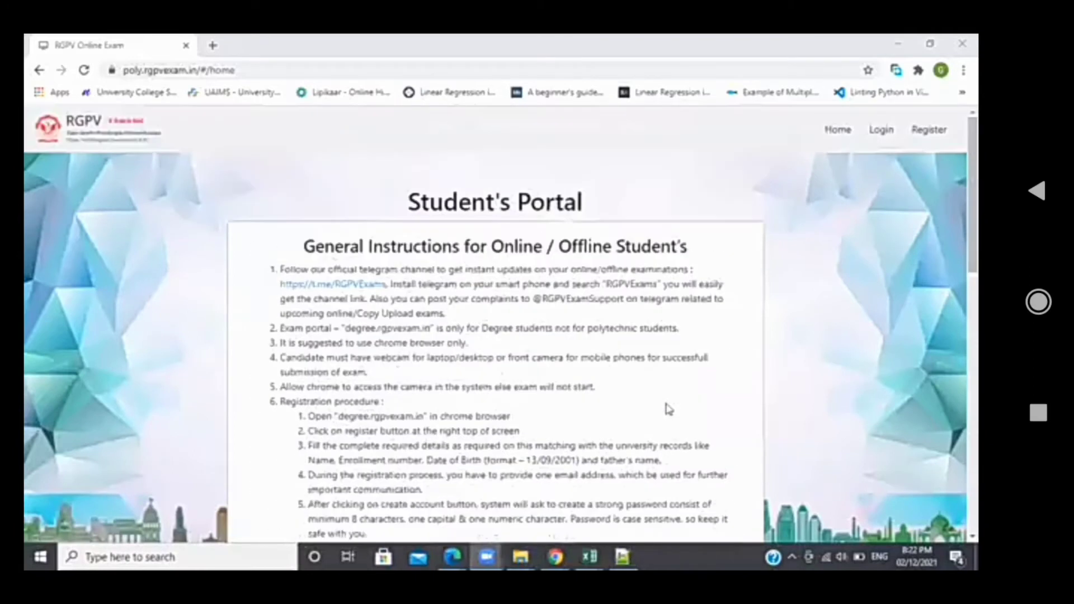
click(882, 134)
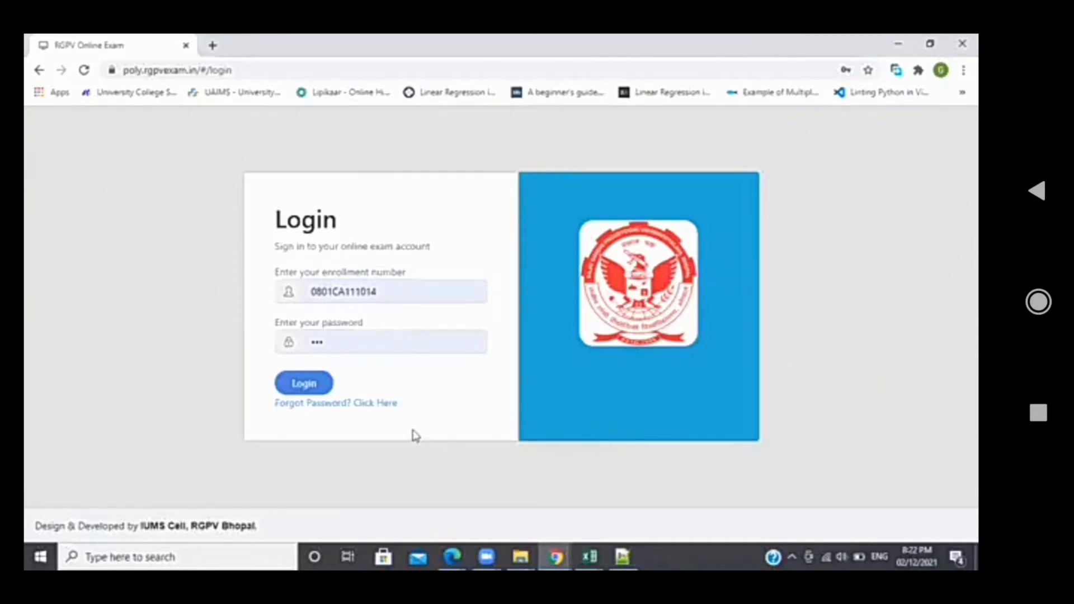
click(347, 294)
key(Down)
key(Return)
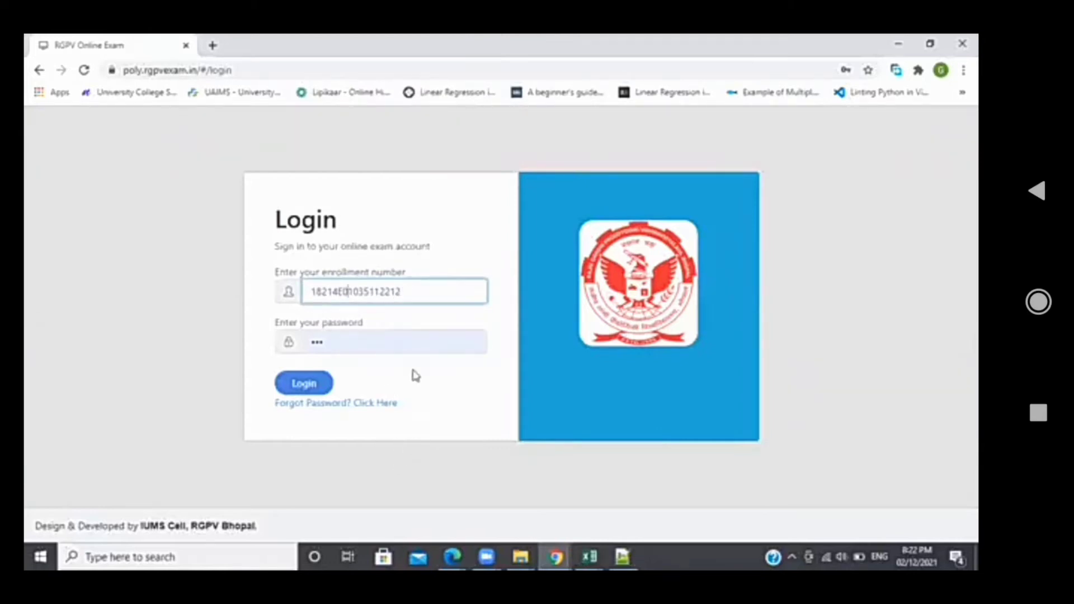
key(Tab)
text(1)
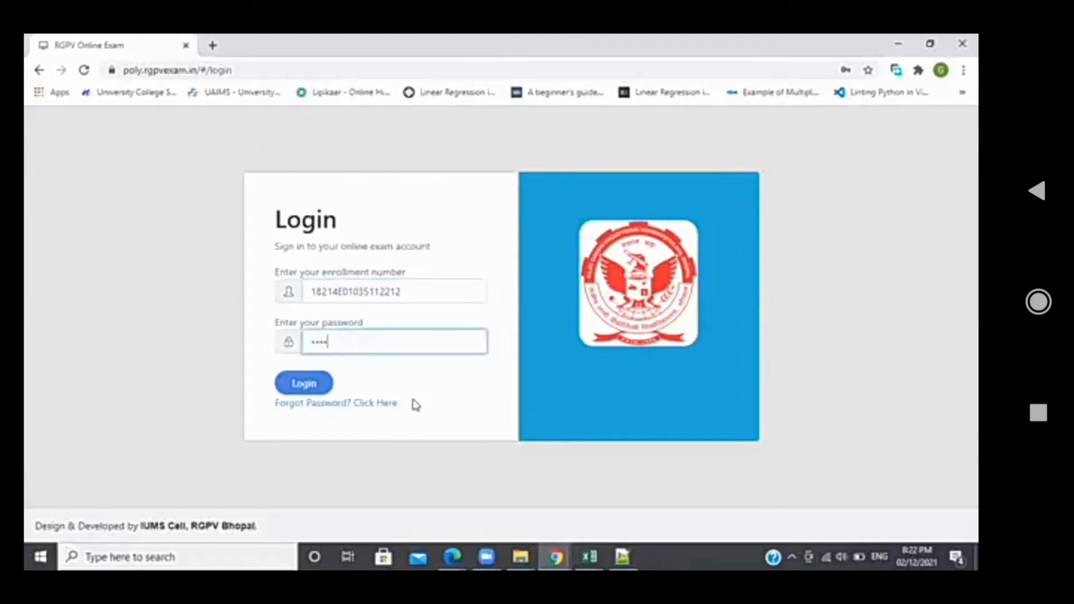
text(23)
key(Return)
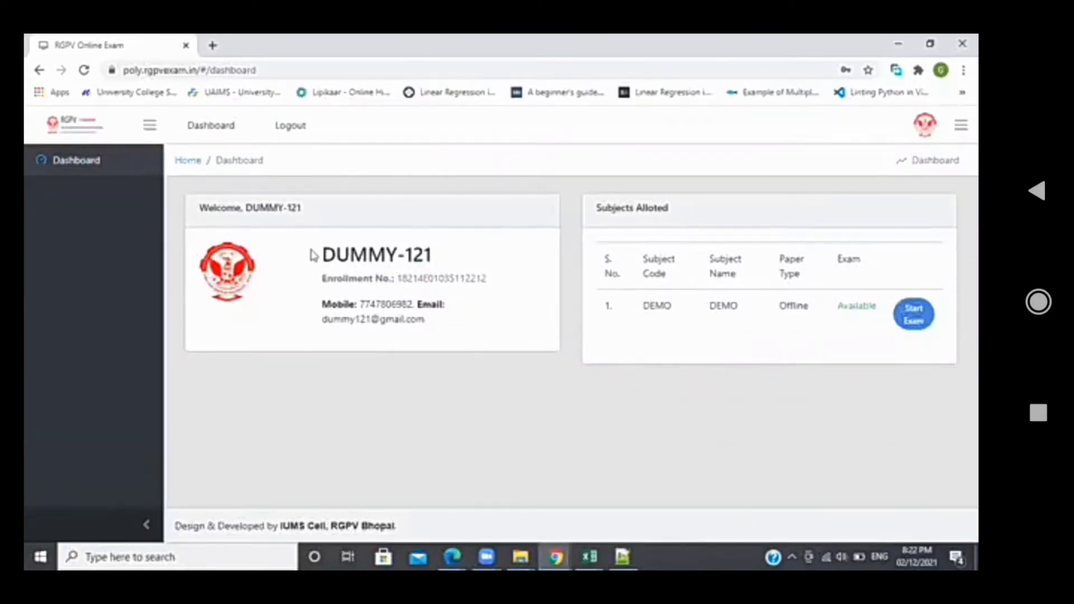
drag(322, 254, 432, 255)
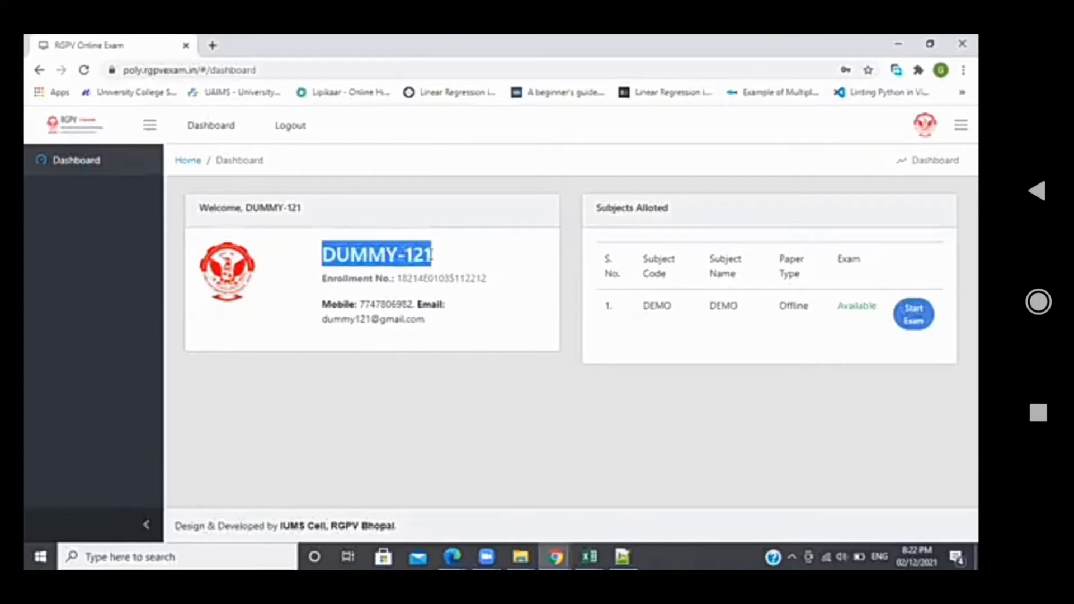
click(423, 285)
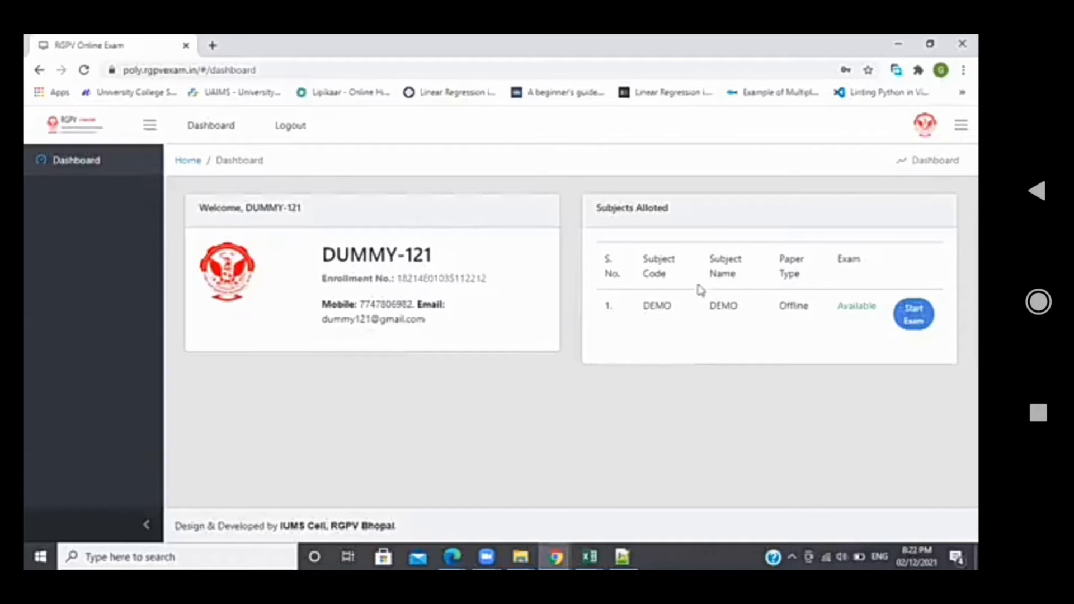
double_click(658, 302)
double_click(730, 308)
click(731, 320)
double_click(649, 309)
click(668, 346)
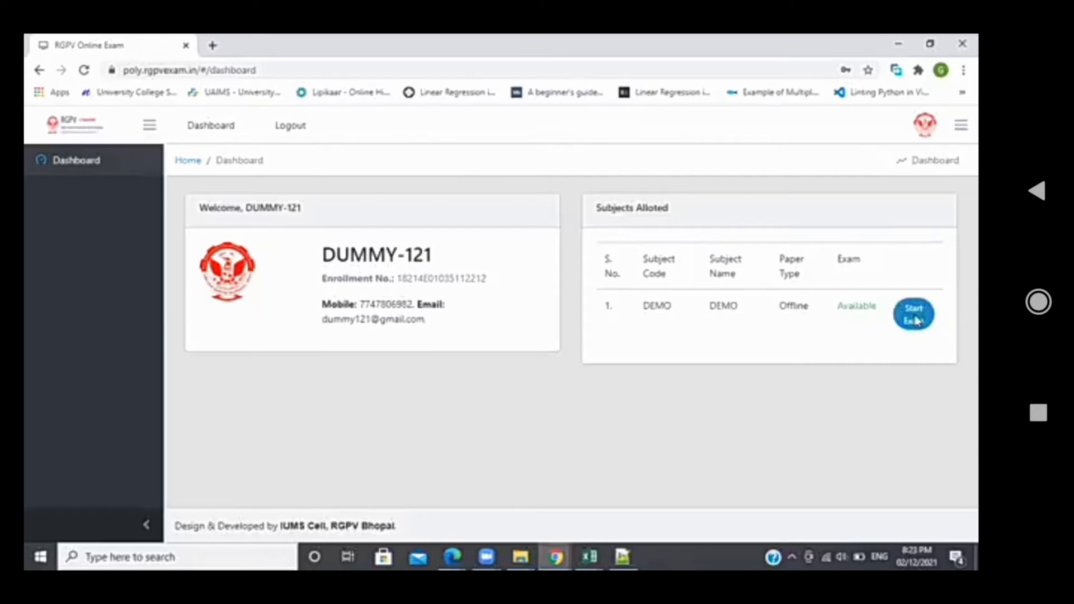
Start the DEMO exam and highlight DEMO in the Upload copy heading
click(916, 320)
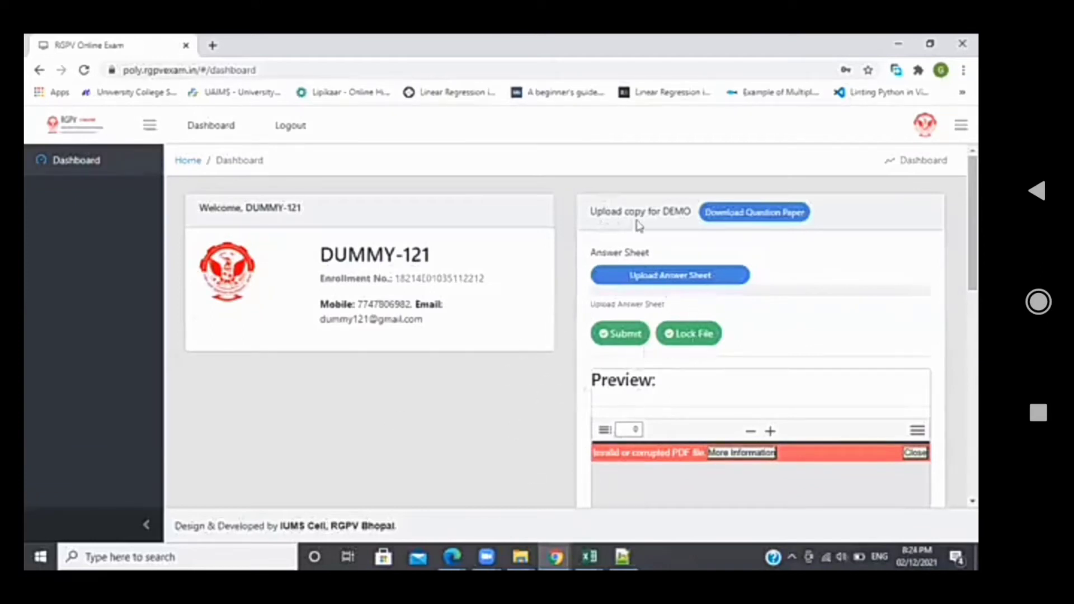
double_click(673, 213)
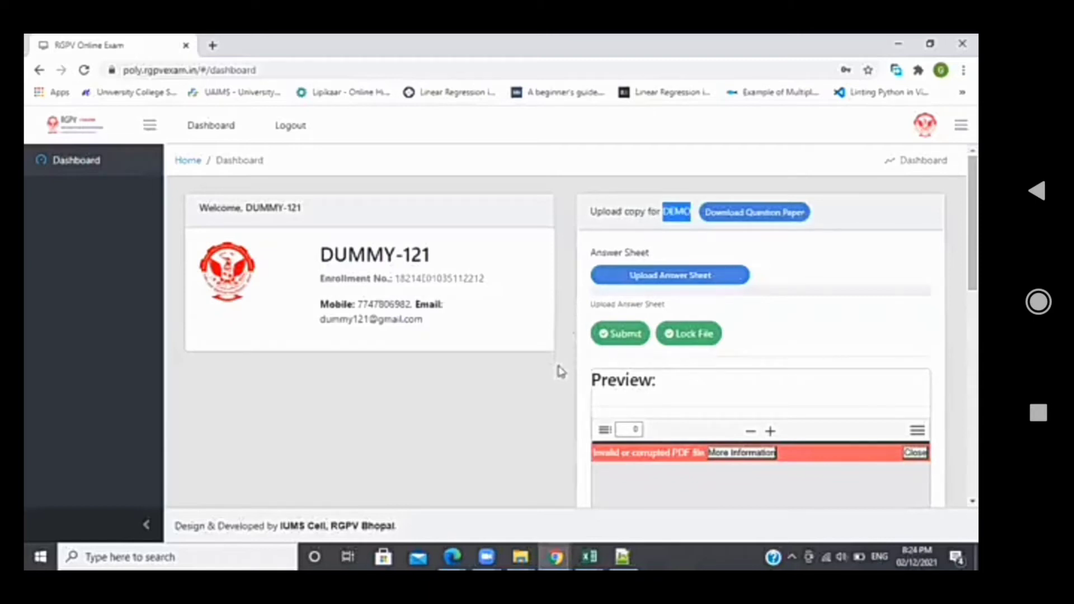
scroll(561, 371, down, 2)
scroll(561, 371, down, 5)
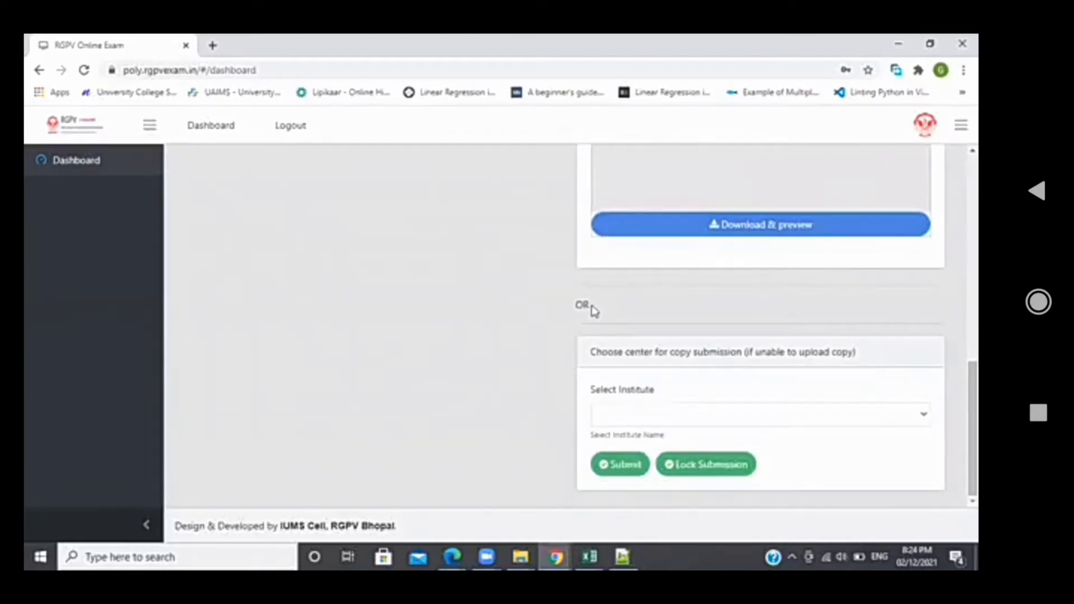
double_click(581, 305)
click(640, 317)
scroll(541, 279, up, 1)
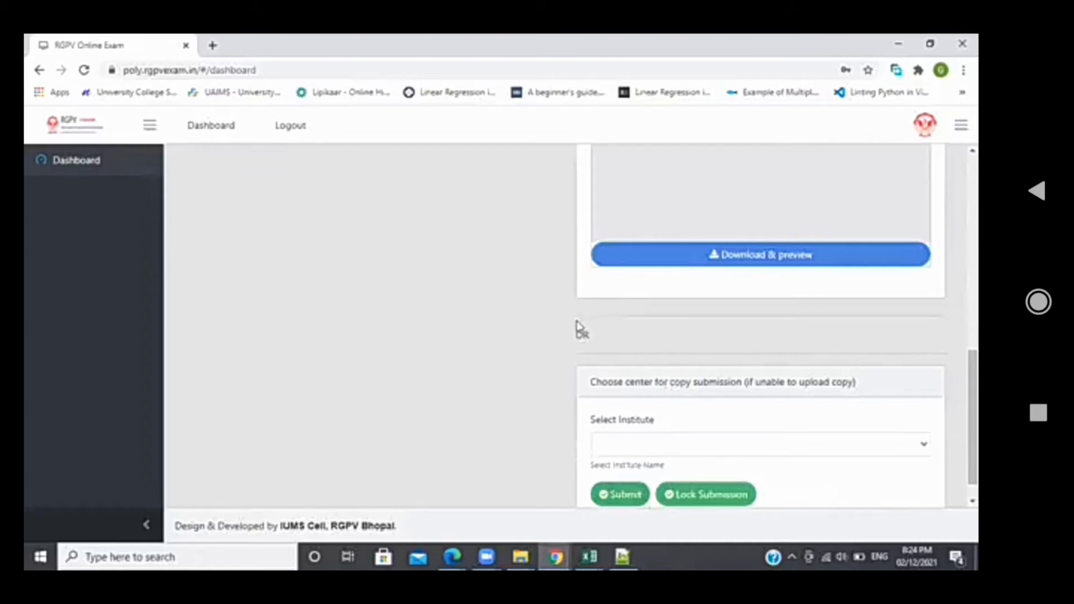
drag(588, 330, 937, 504)
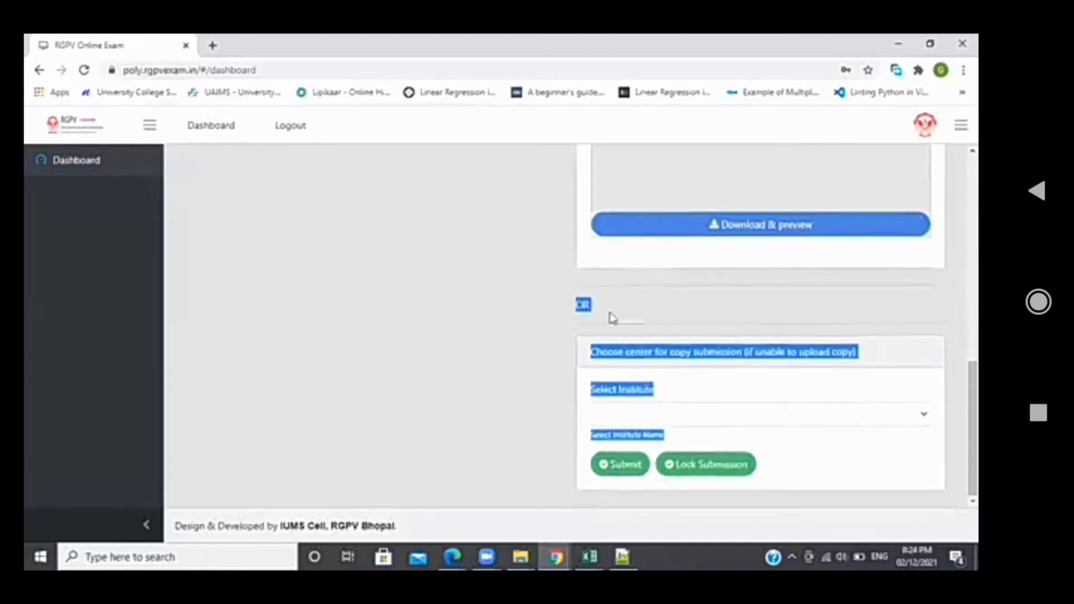
click(531, 316)
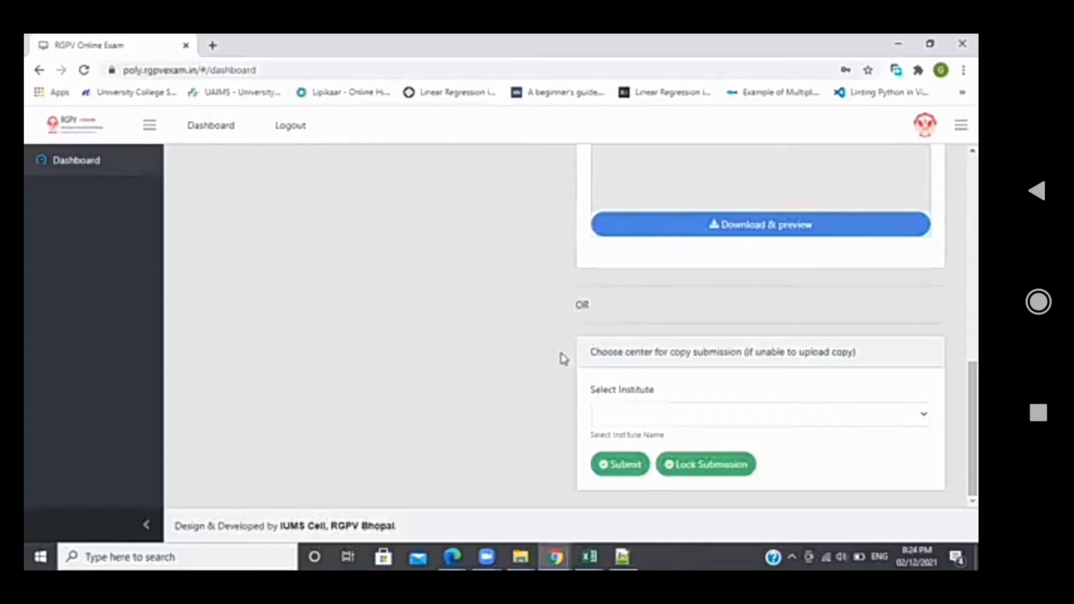
scroll(554, 358, up, 8)
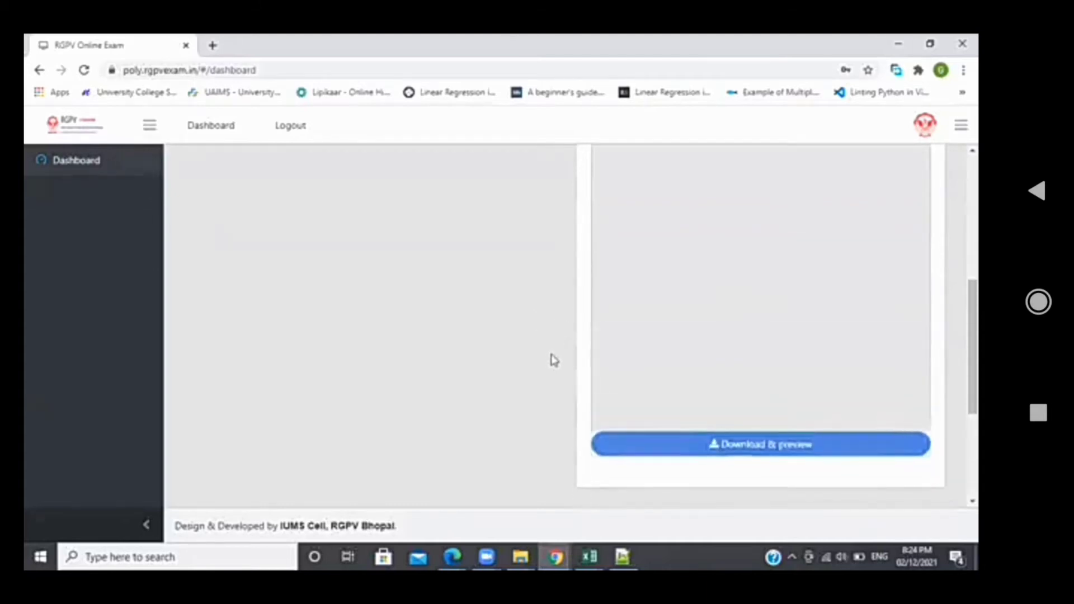
scroll(552, 362, up, 2)
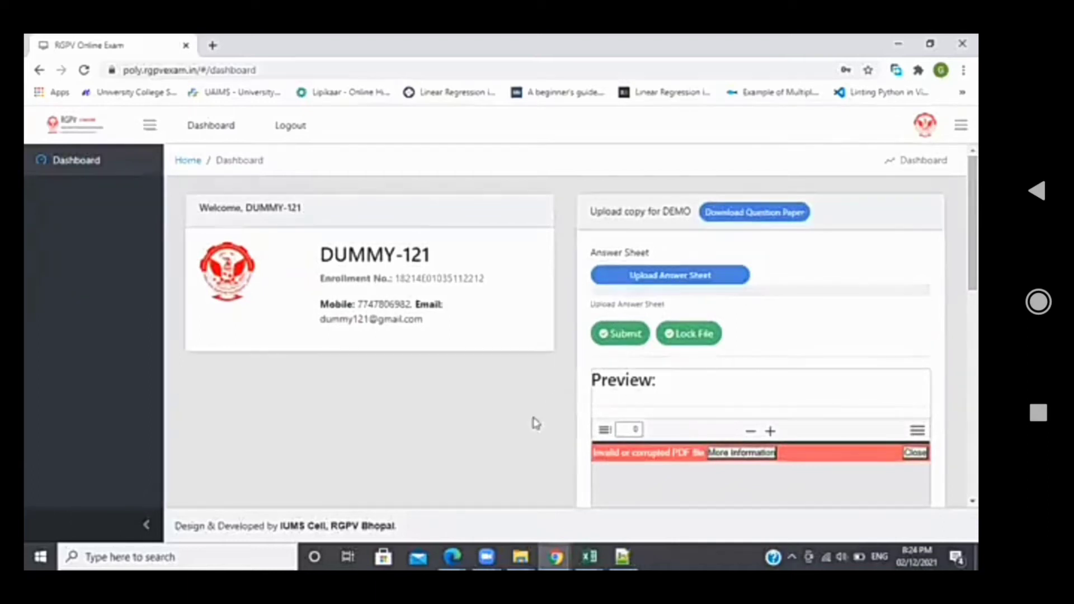
scroll(548, 414, down, 1)
scroll(665, 212, up, 1)
scroll(664, 212, up, 1)
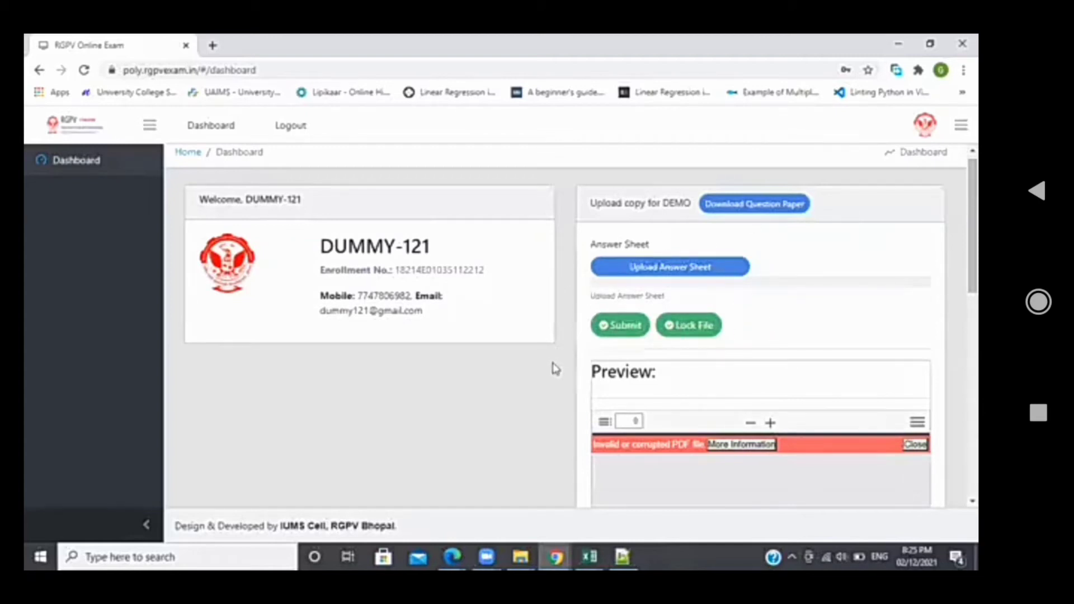
scroll(555, 370, down, 10)
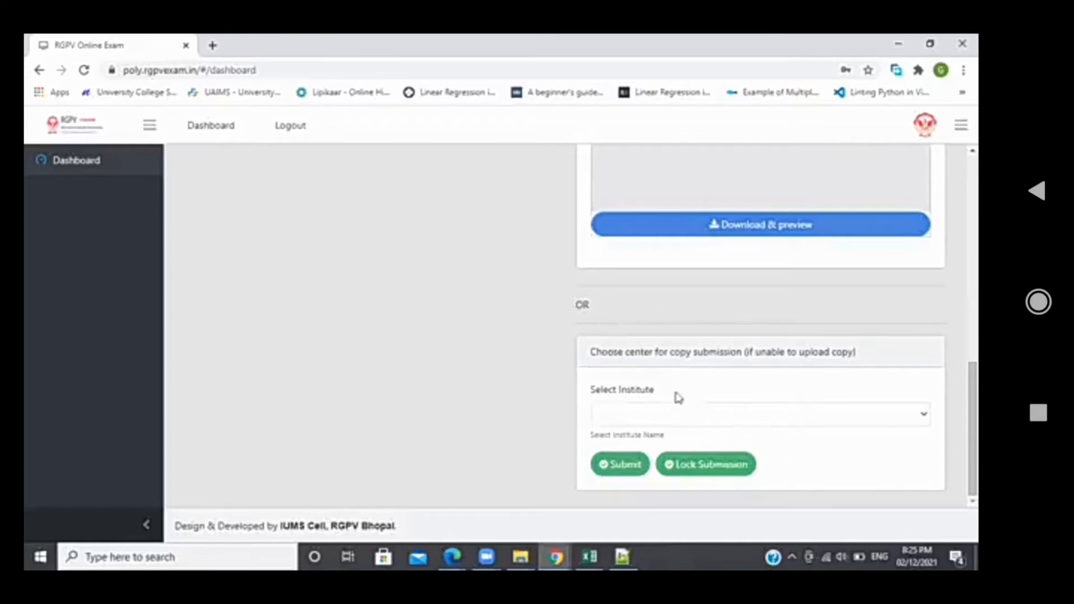
scroll(545, 296, up, 8)
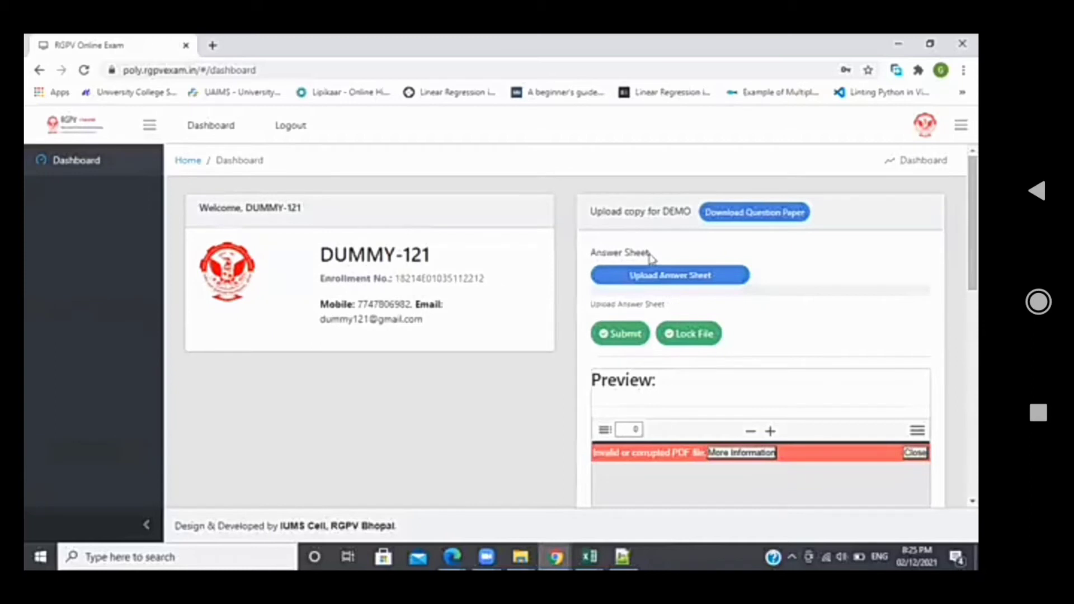
Attach Time Table 5th sem 2021.pdf as the DEMO answer sheet and submit it
click(666, 280)
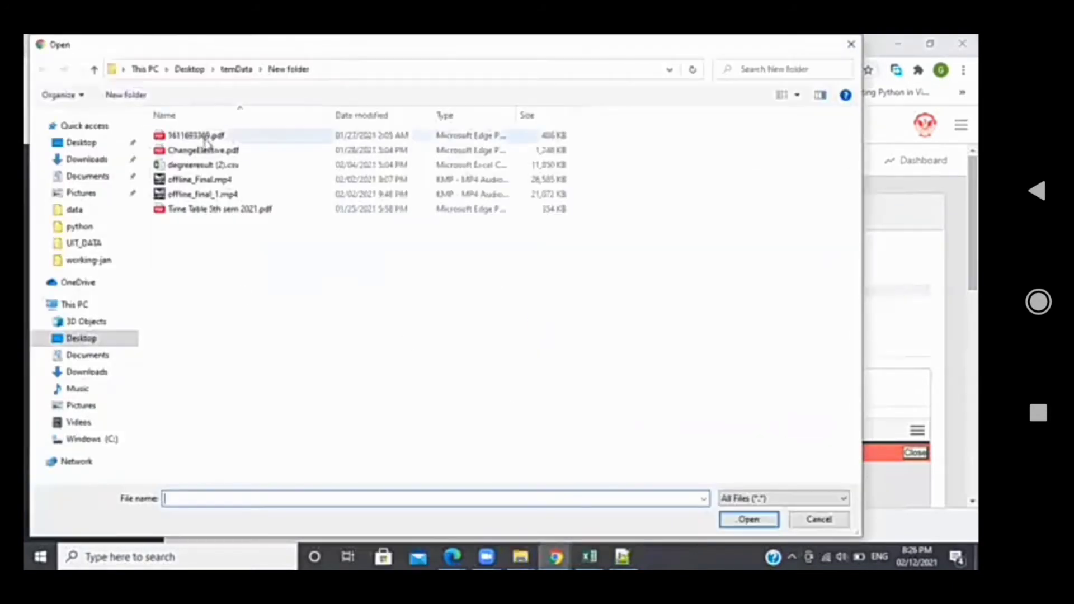
click(209, 212)
double_click(210, 210)
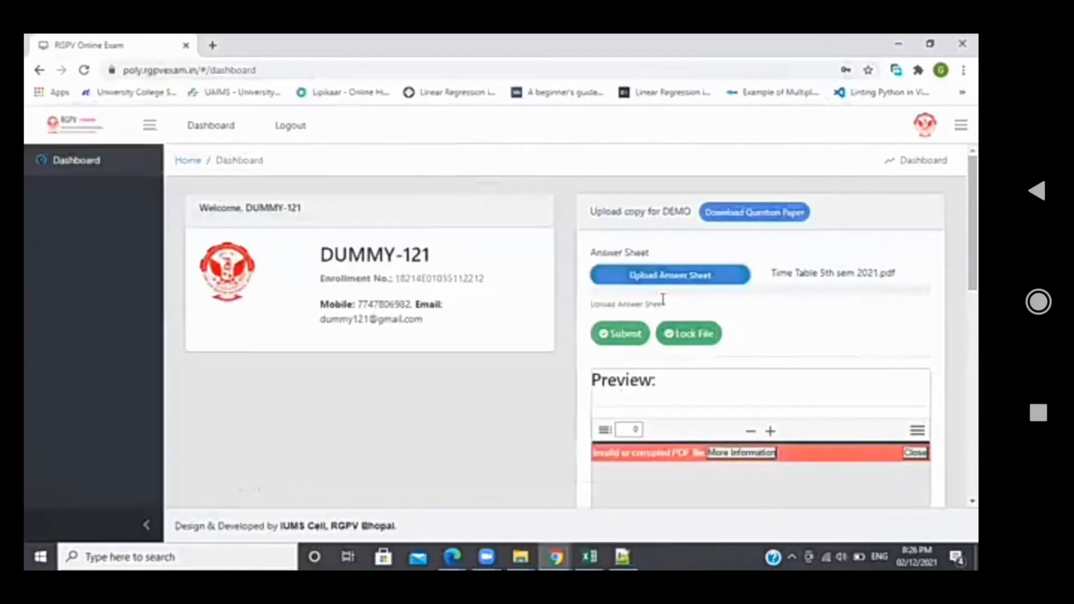
click(623, 335)
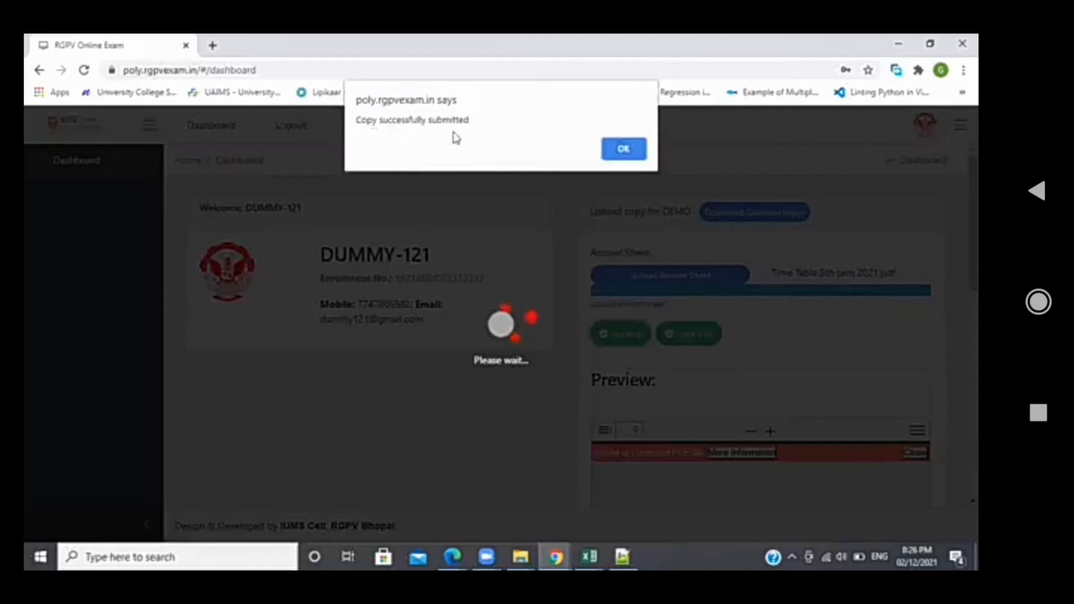
click(624, 149)
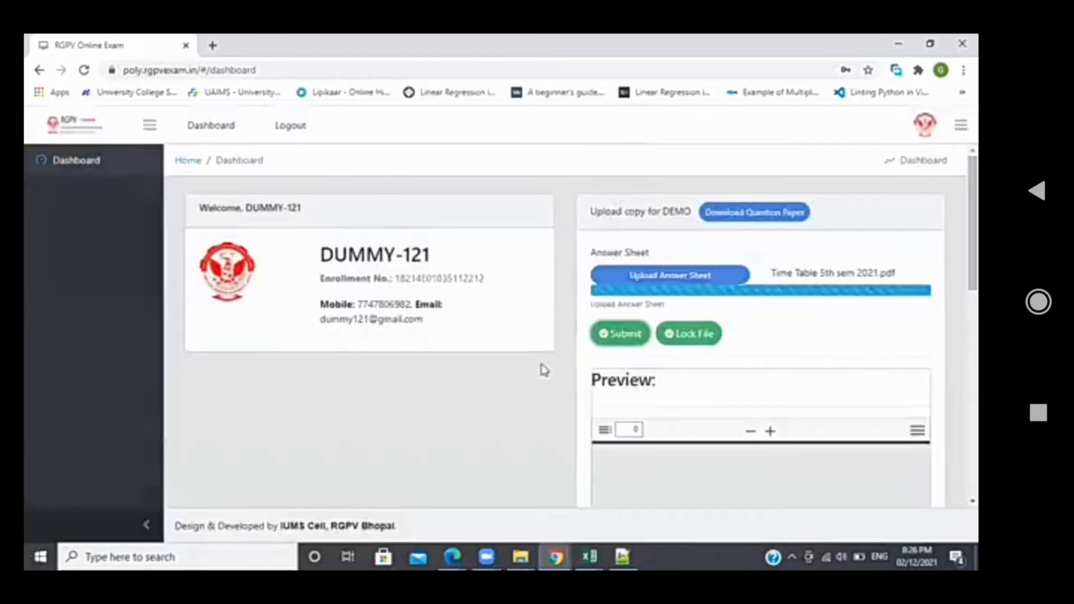
scroll(544, 369, down, 1)
scroll(544, 370, down, 1)
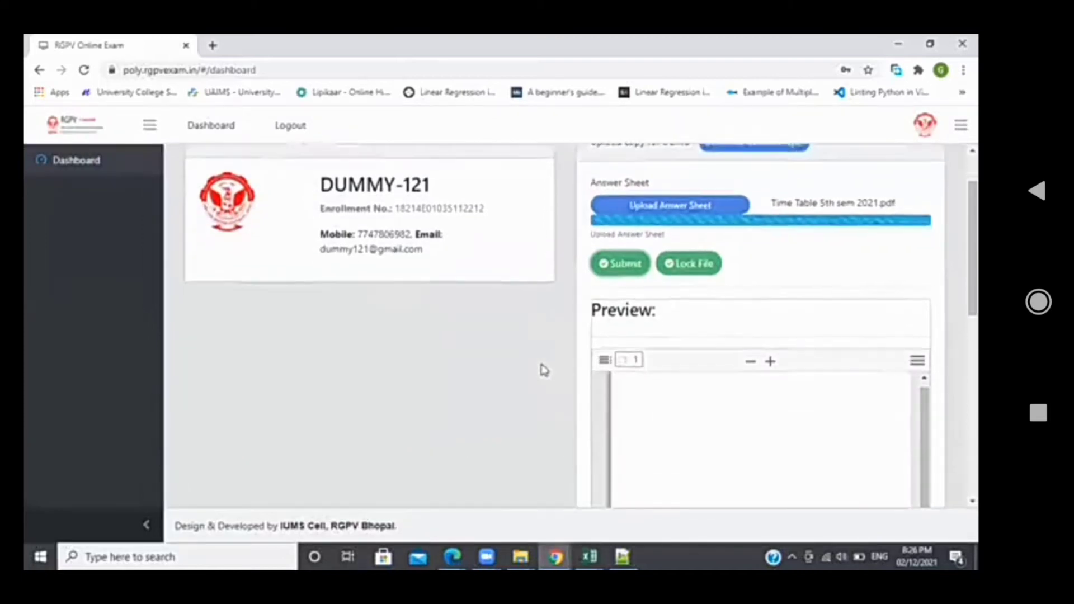
scroll(639, 336, down, 1)
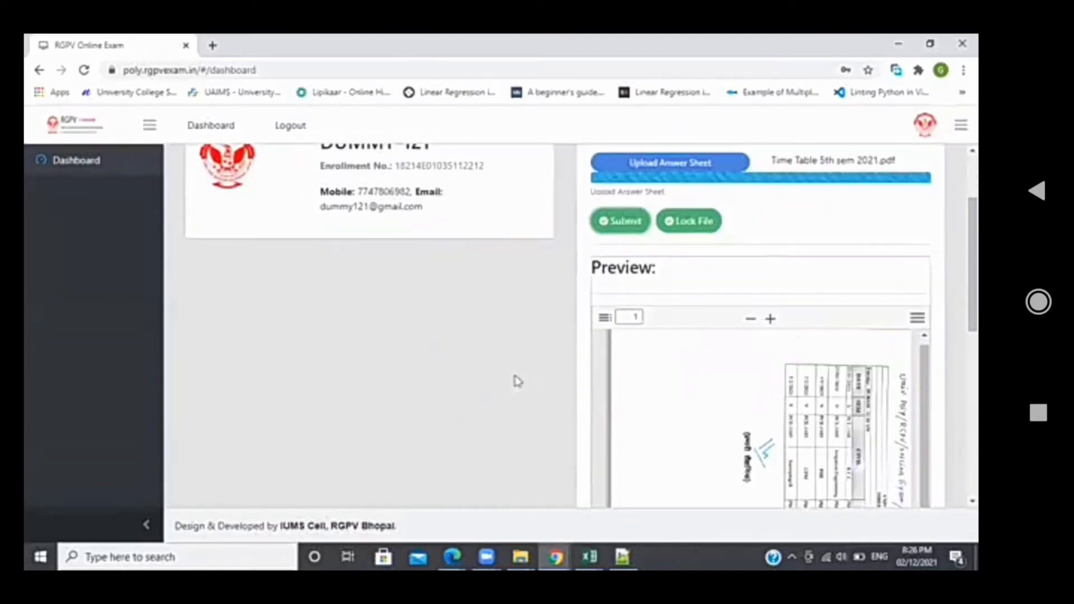
scroll(511, 391, down, 2)
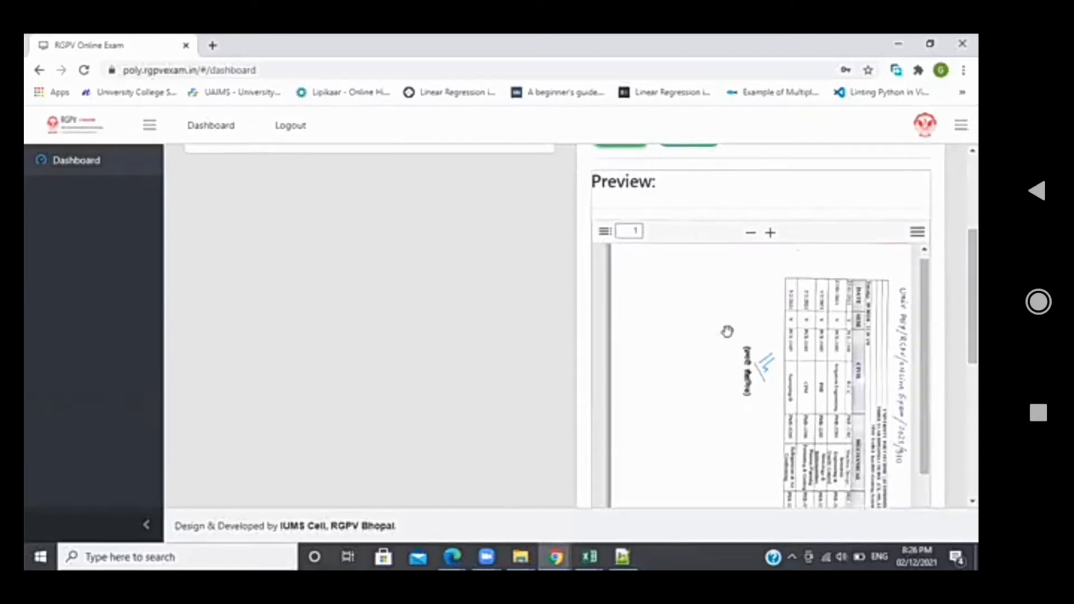
scroll(746, 363, down, 5)
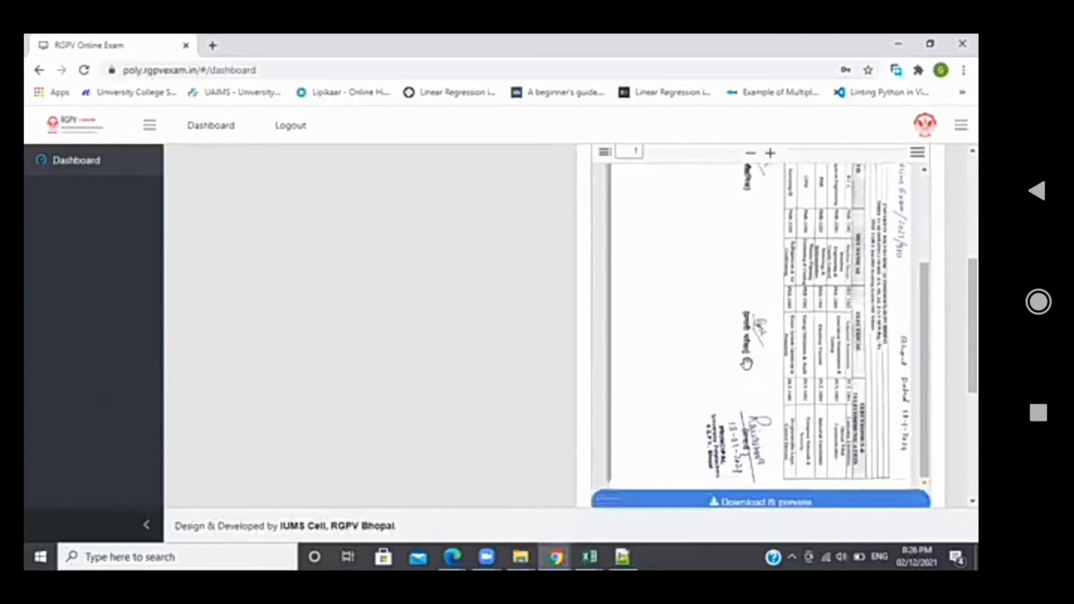
scroll(747, 362, up, 5)
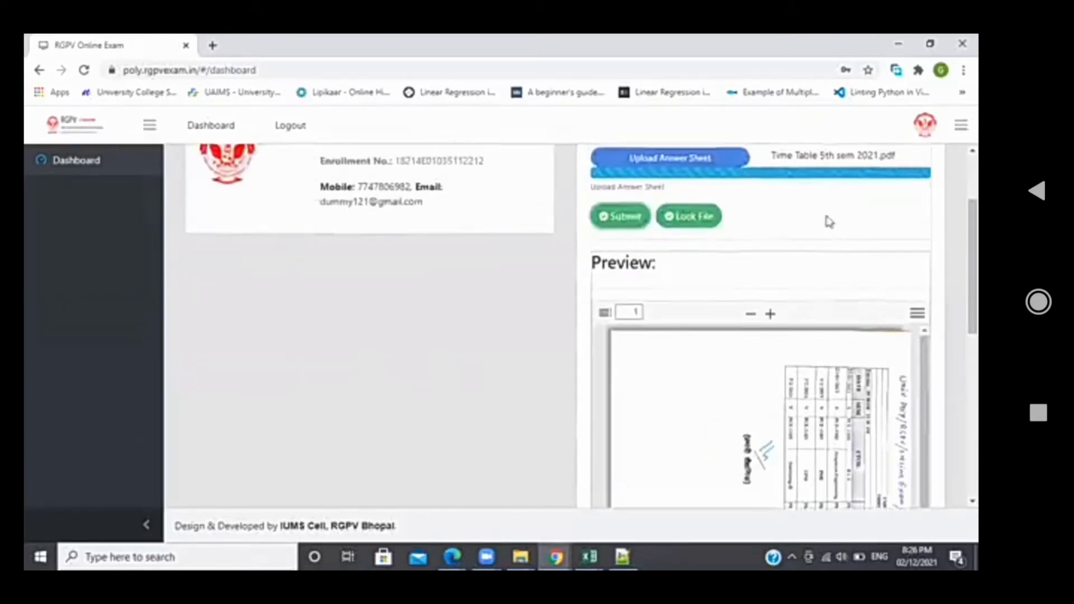
scroll(825, 239, up, 2)
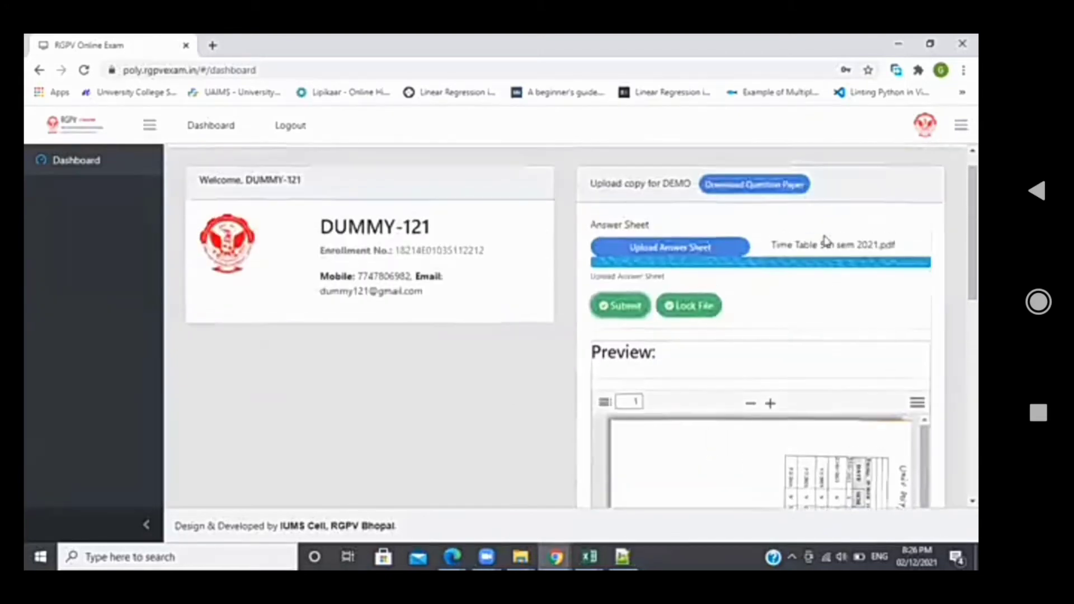
Submit ChangeElective.pdf as the DEMO answer sheet and dismiss the 'Copy successfully submitted' alert
click(681, 251)
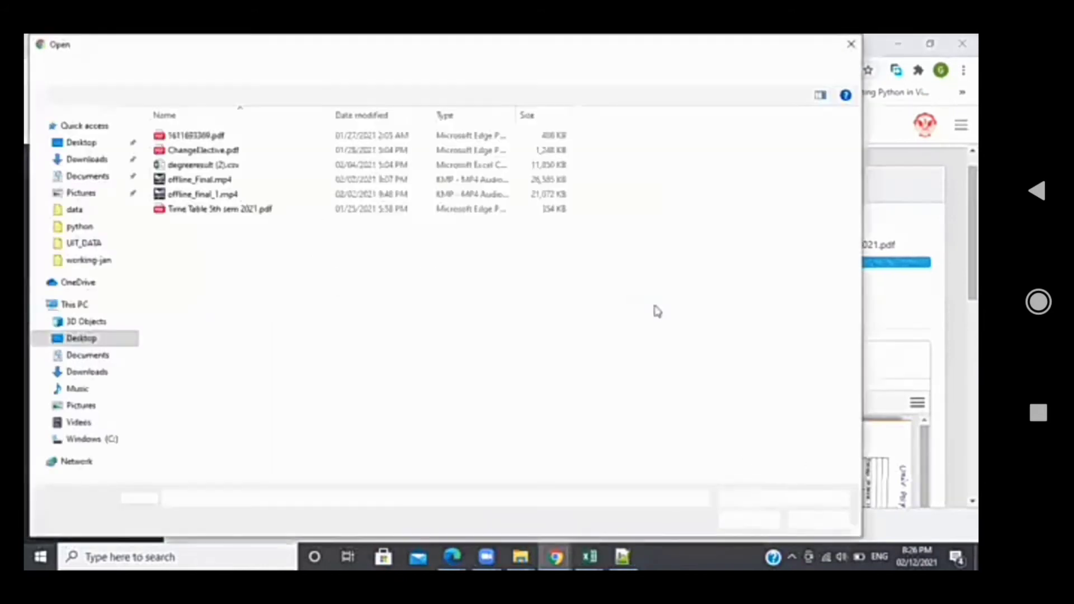
double_click(269, 151)
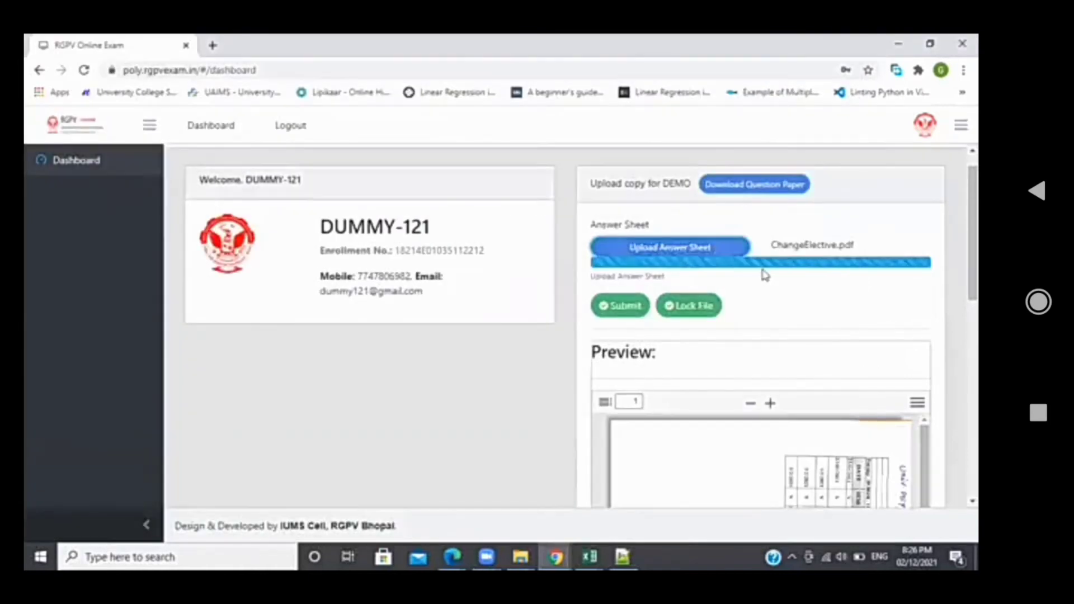
click(631, 308)
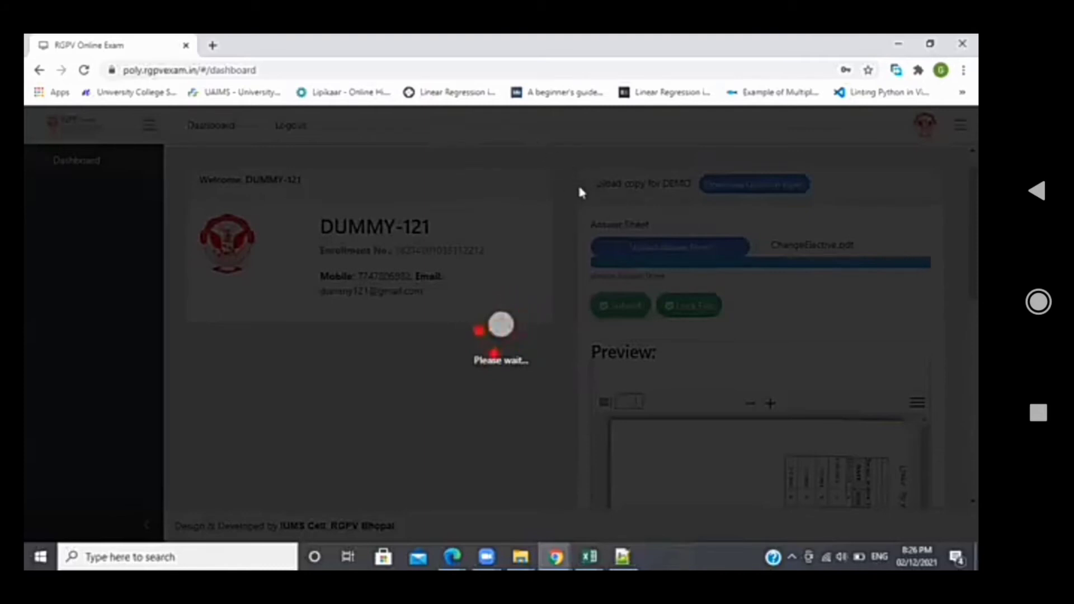
click(623, 148)
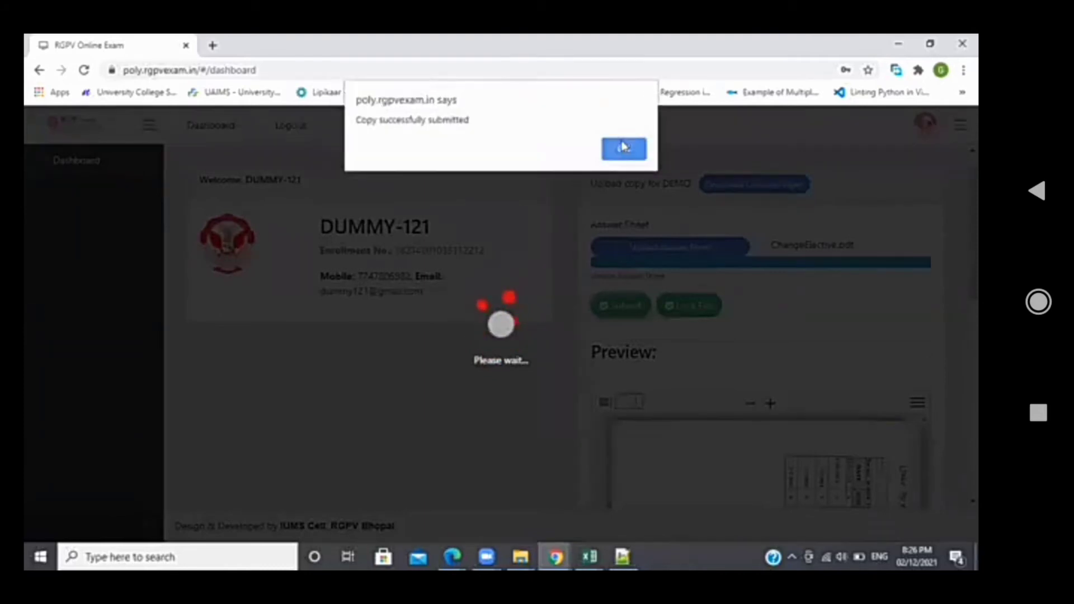
Scroll the dashboard to inspect the Preview panel's 'Missing PDF file' error
scroll(557, 410, down, 3)
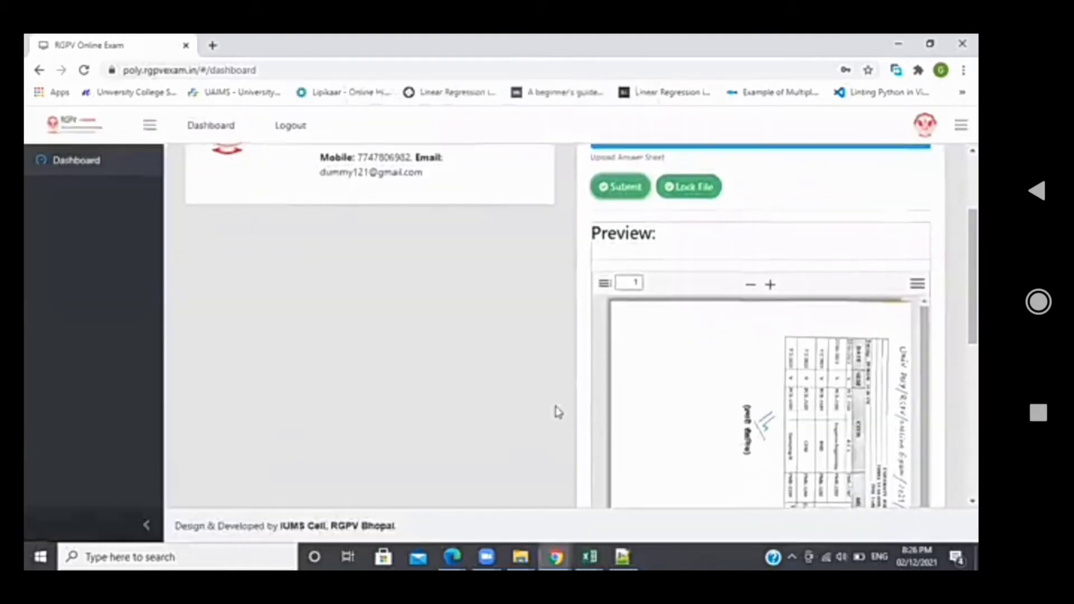
scroll(516, 369, up, 1)
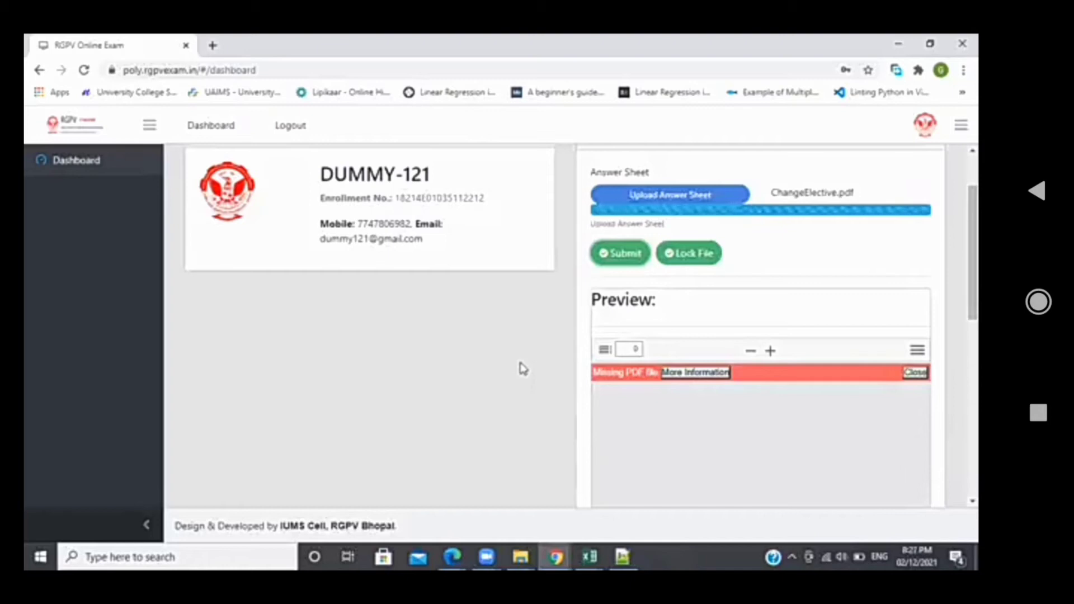
scroll(536, 384, down, 1)
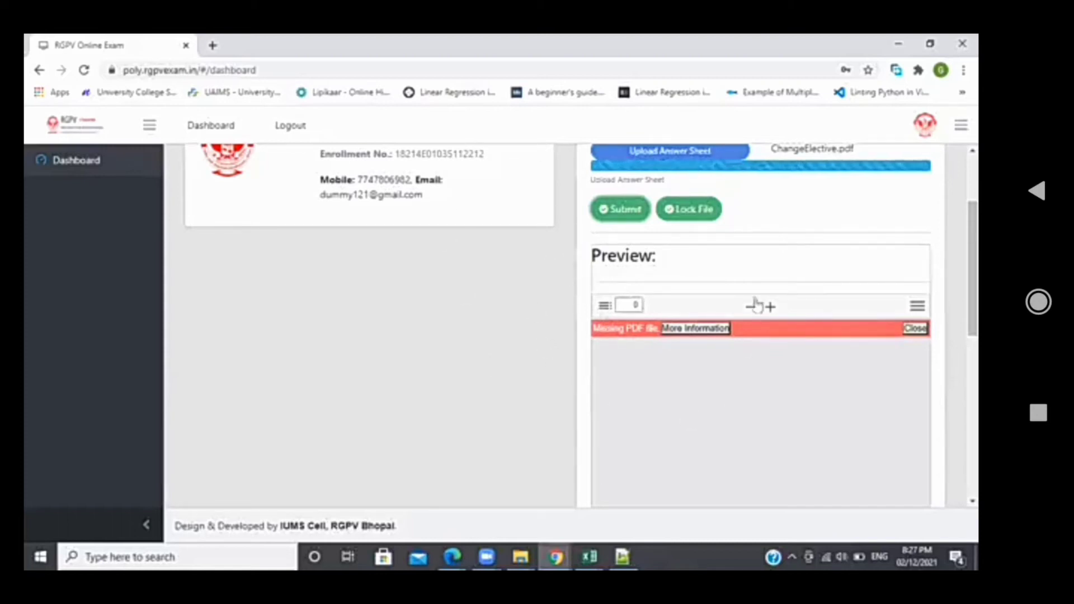
scroll(532, 391, up, 3)
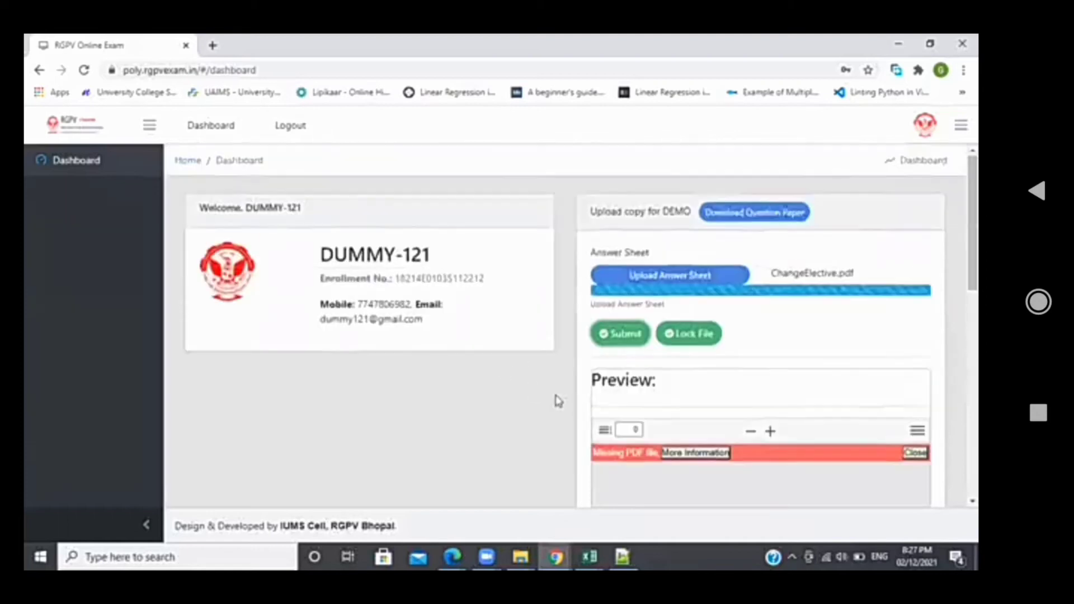
scroll(677, 408, down, 1)
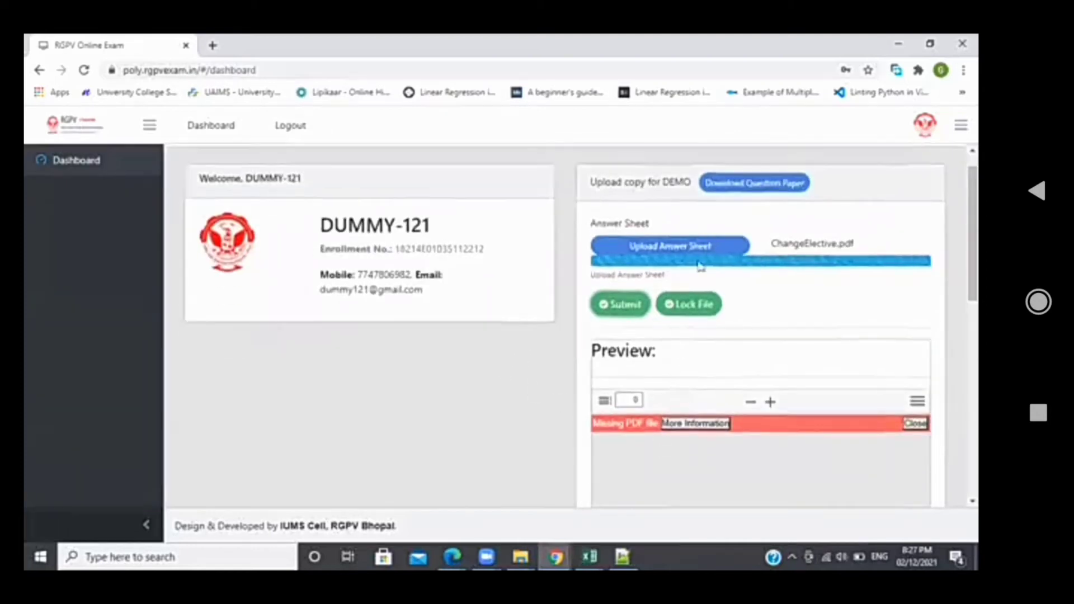
Replace the answer sheet with 1611693369.pdf, submit it, and dismiss the confirmation alert
click(701, 246)
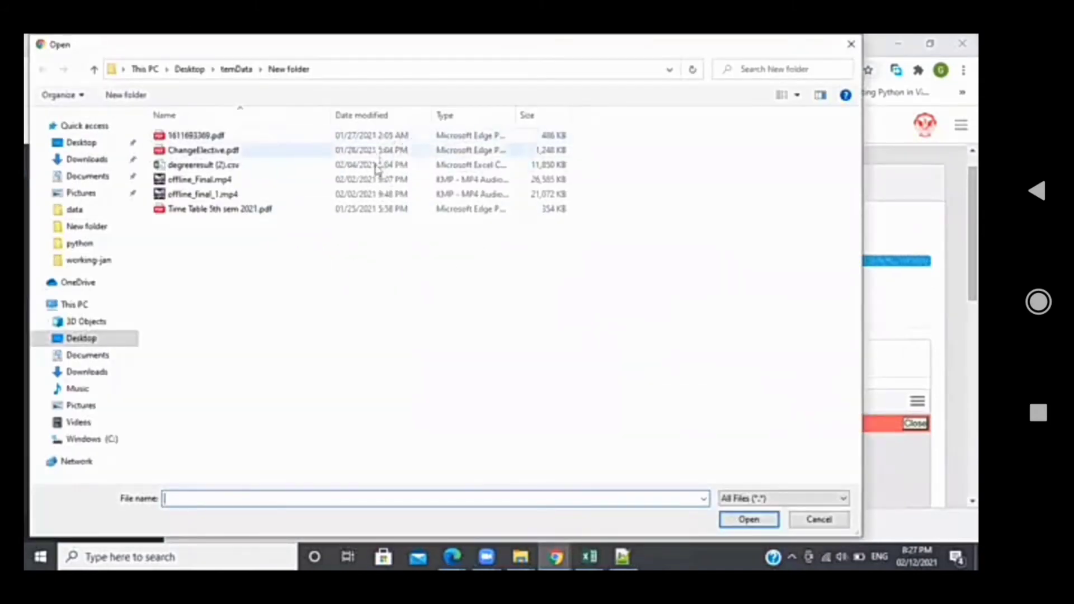
double_click(390, 136)
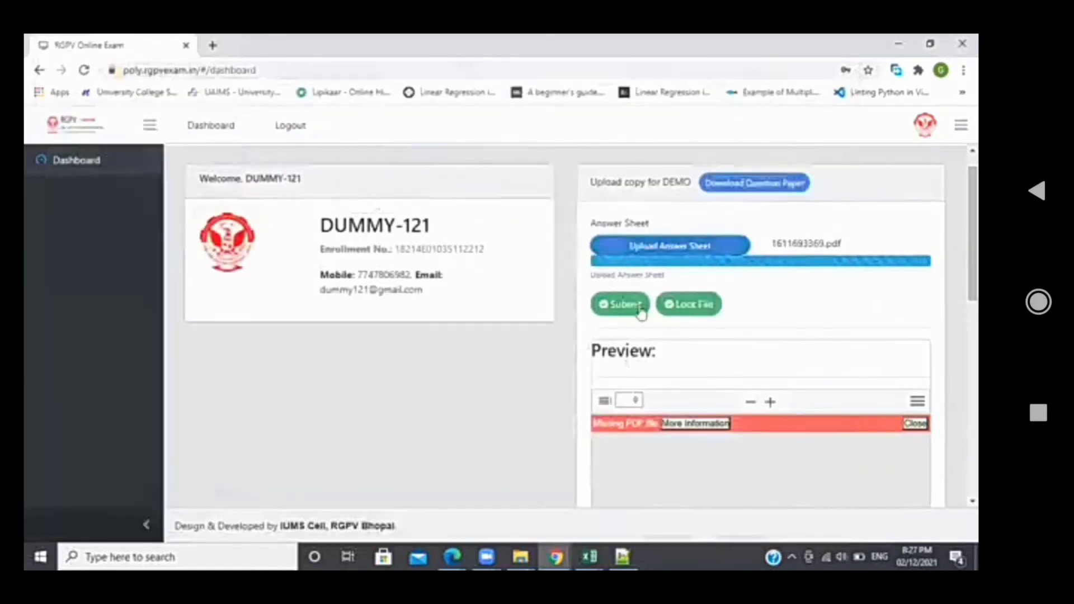
click(624, 309)
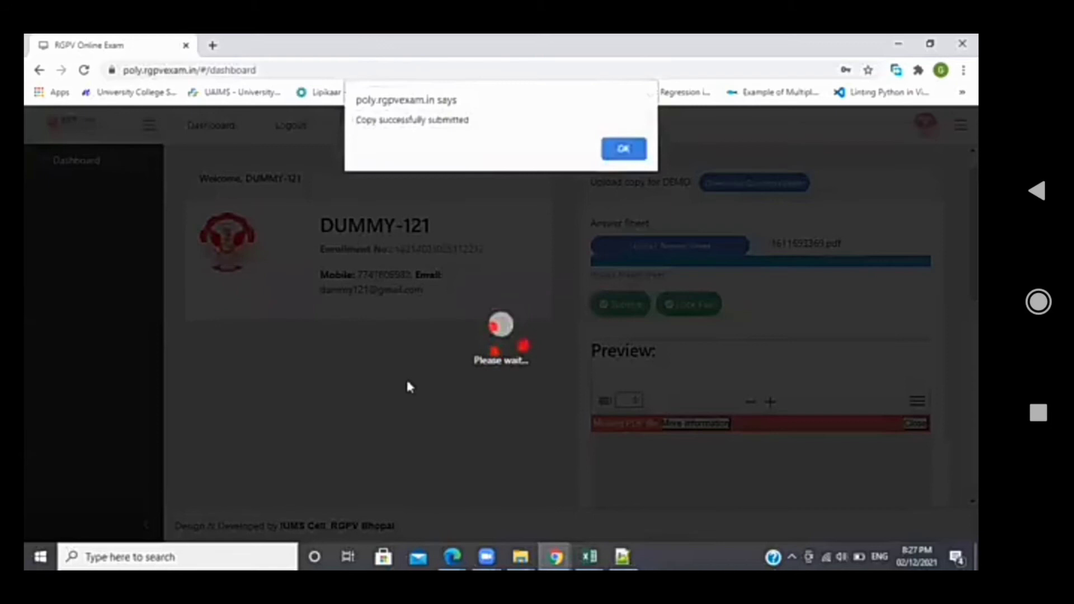
click(619, 152)
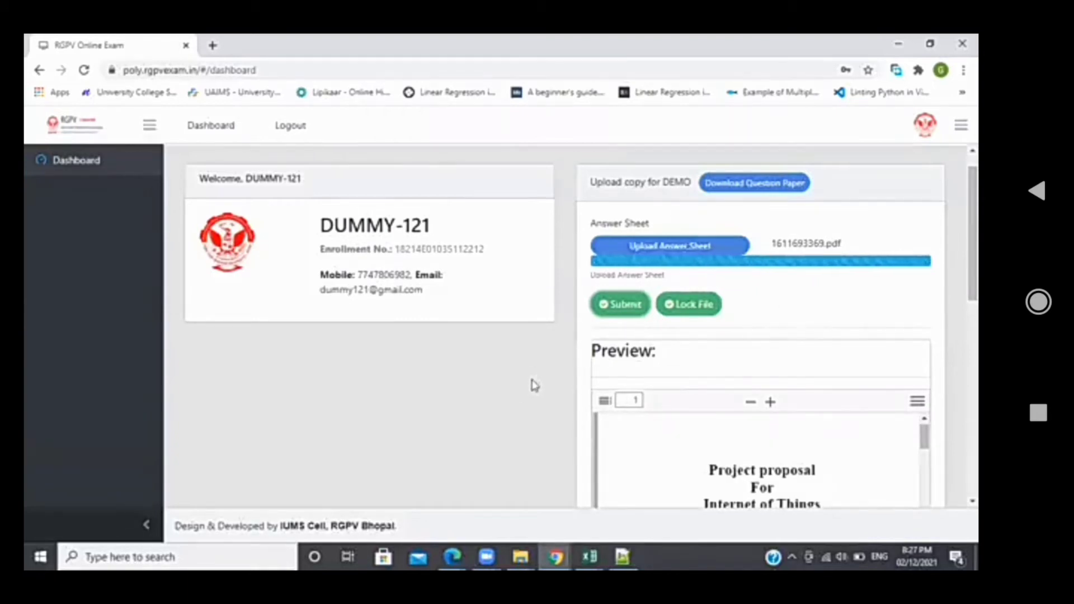
scroll(534, 385, down, 3)
scroll(691, 371, down, 15)
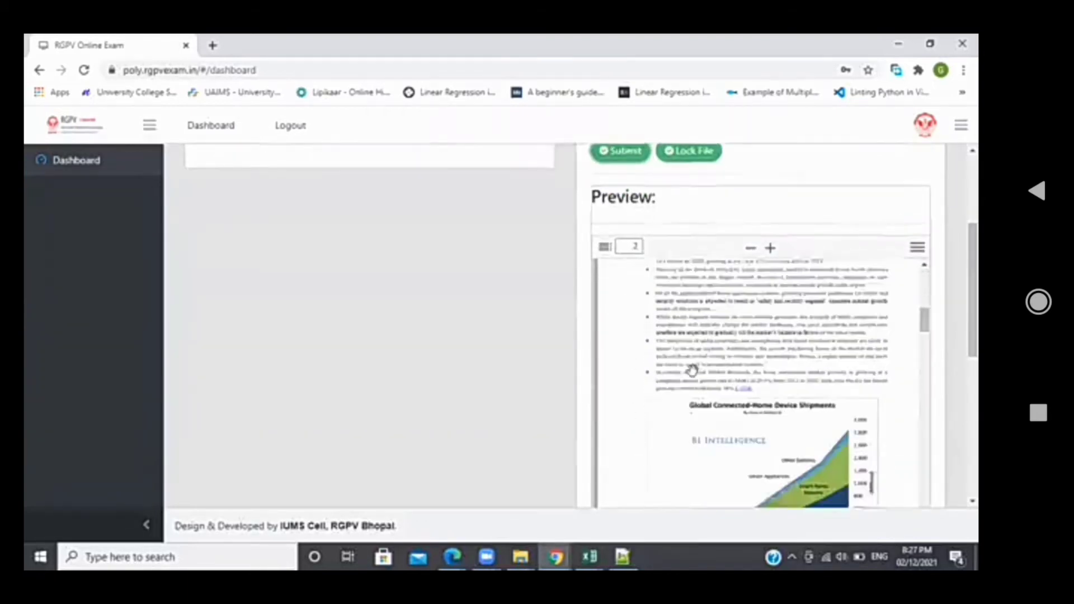
scroll(691, 370, down, 15)
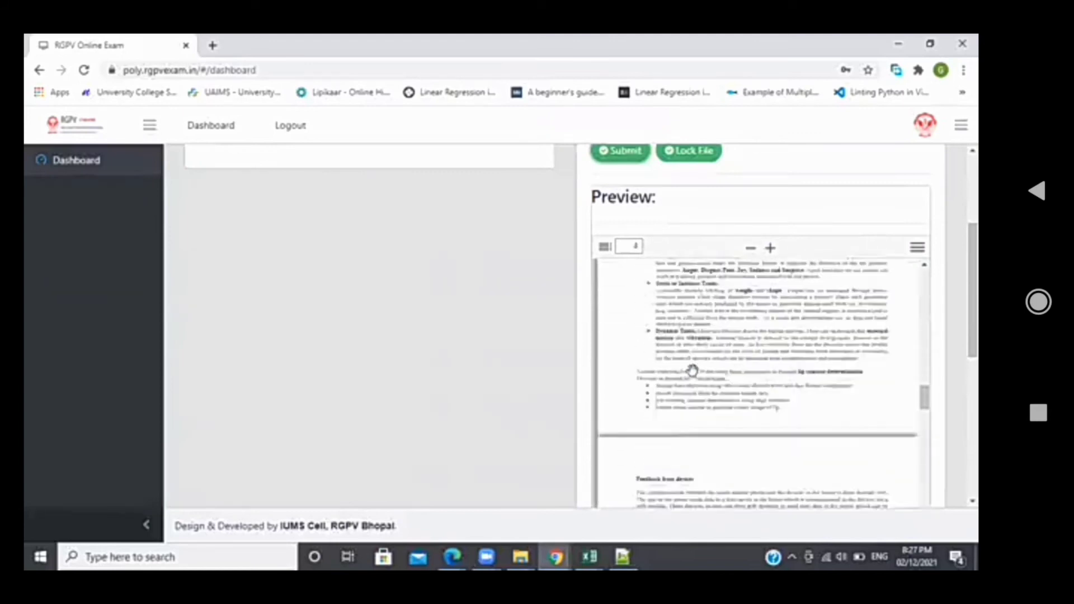
scroll(733, 336, down, 15)
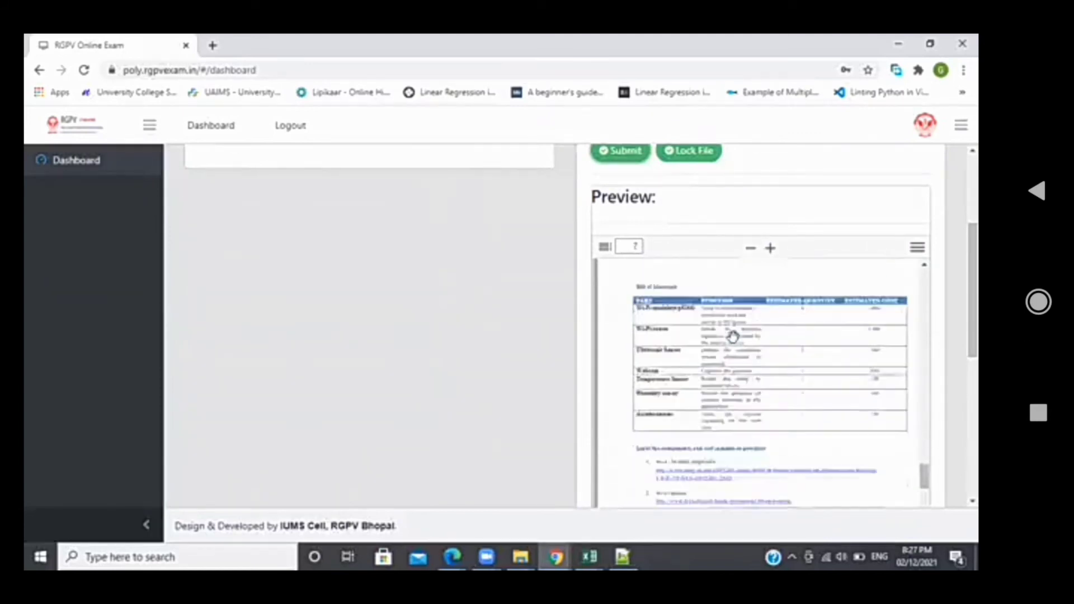
scroll(733, 336, down, 5)
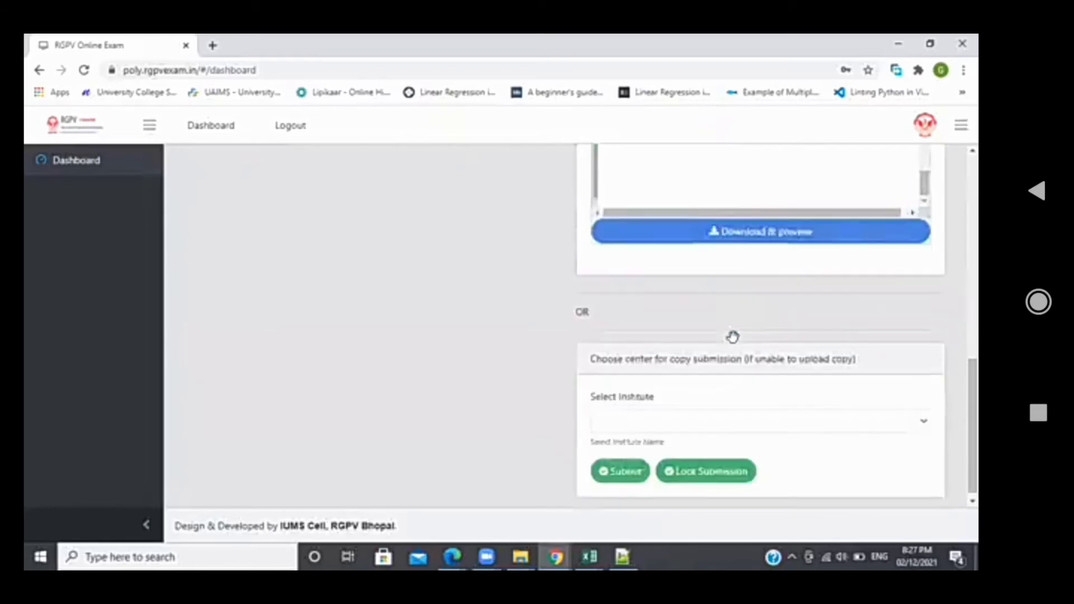
scroll(558, 300, up, 3)
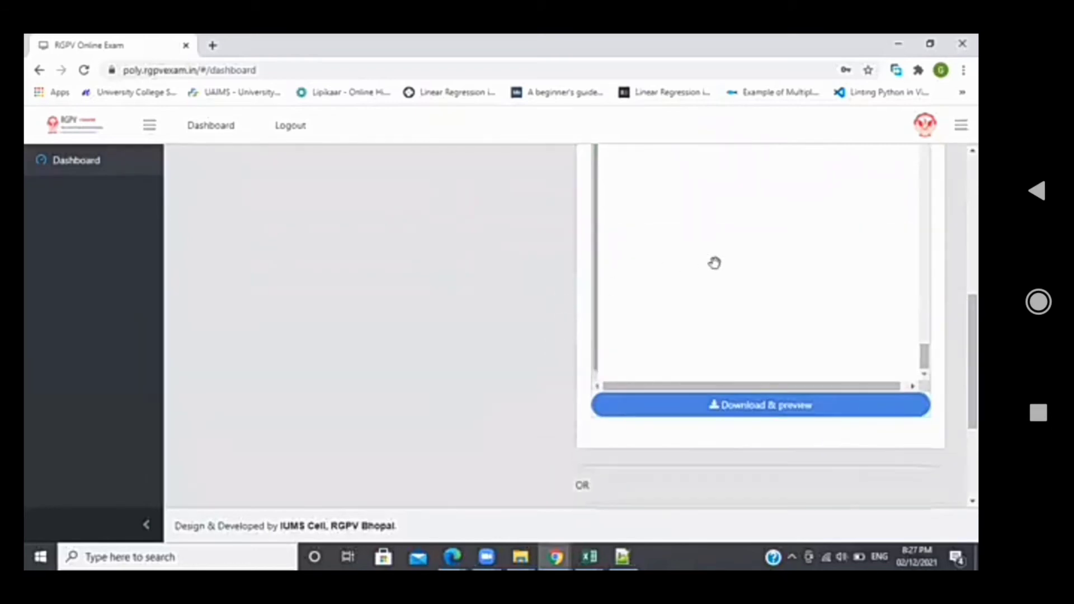
scroll(714, 262, up, 10)
scroll(451, 297, up, 3)
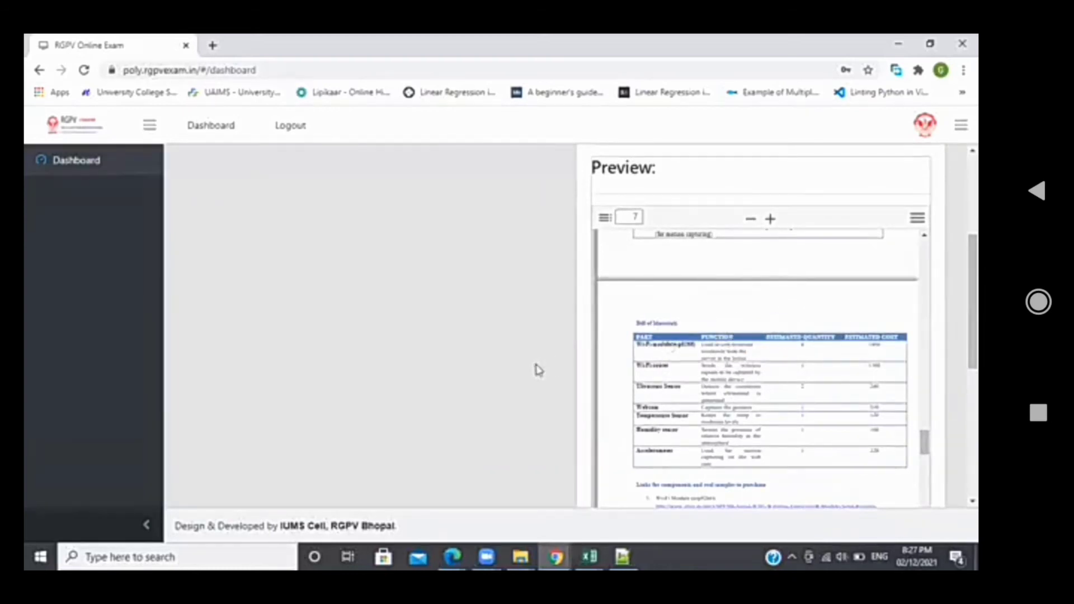
scroll(537, 369, down, 3)
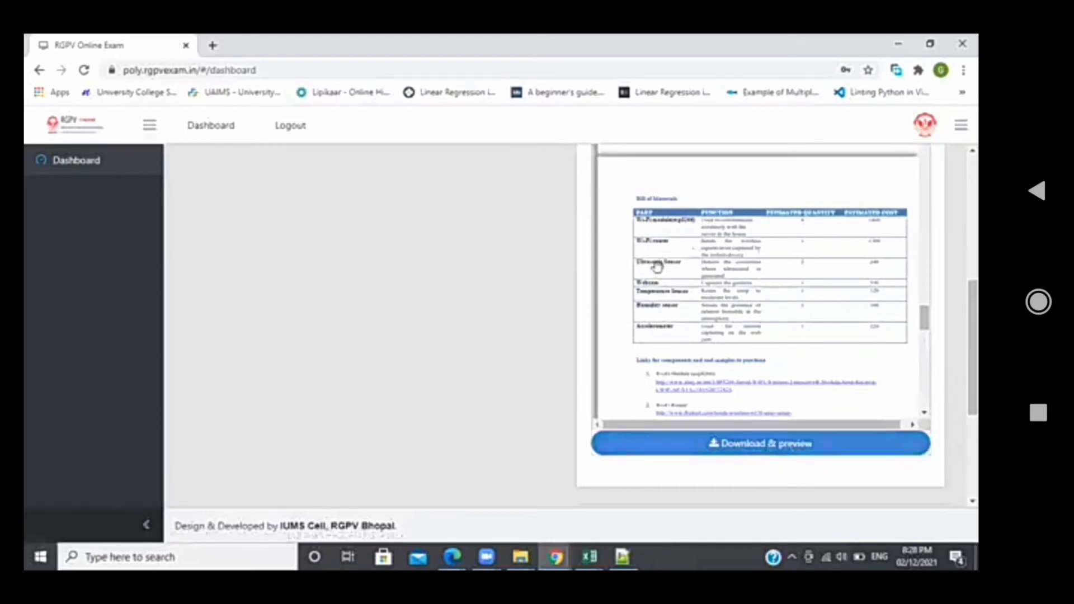
scroll(487, 344, up, 6)
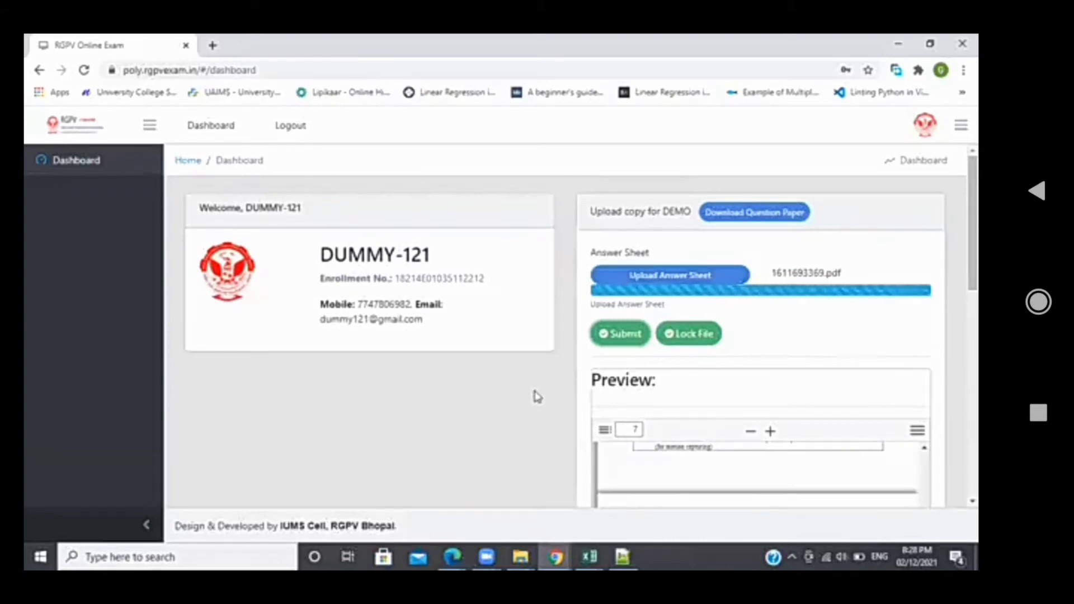
Scroll the preview back to page 1 and switch to the Notepad++ note
scroll(521, 425, down, 1)
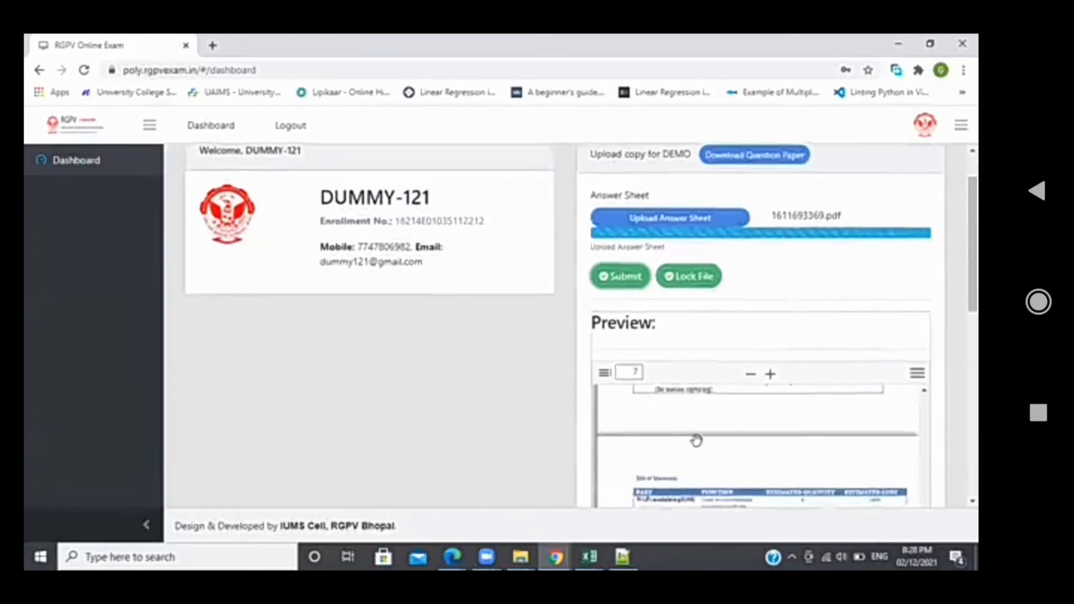
scroll(712, 427, up, 10)
scroll(714, 428, up, 12)
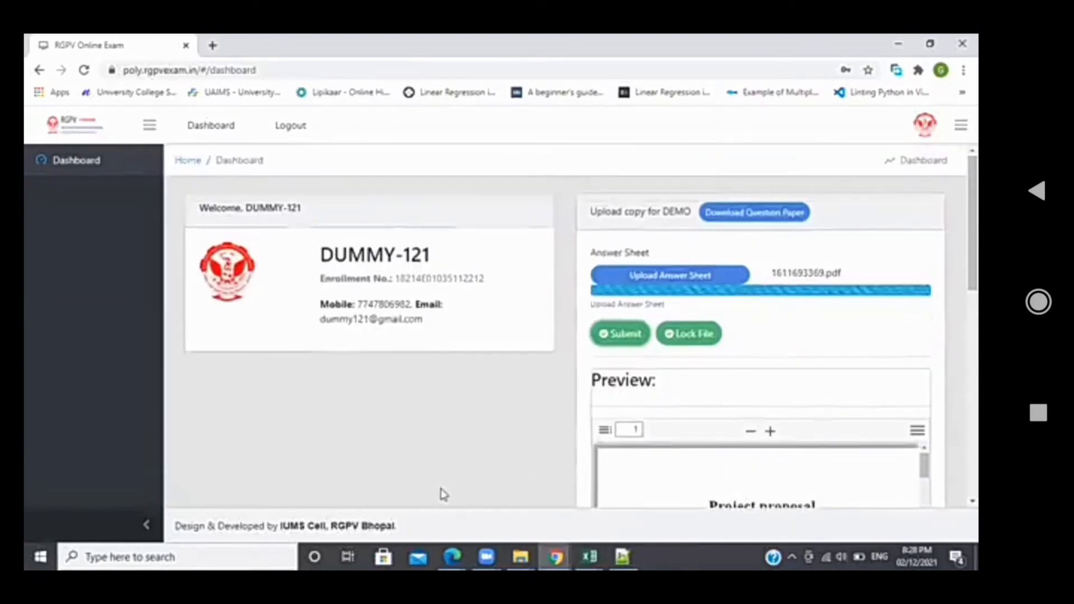
scroll(441, 494, down, 2)
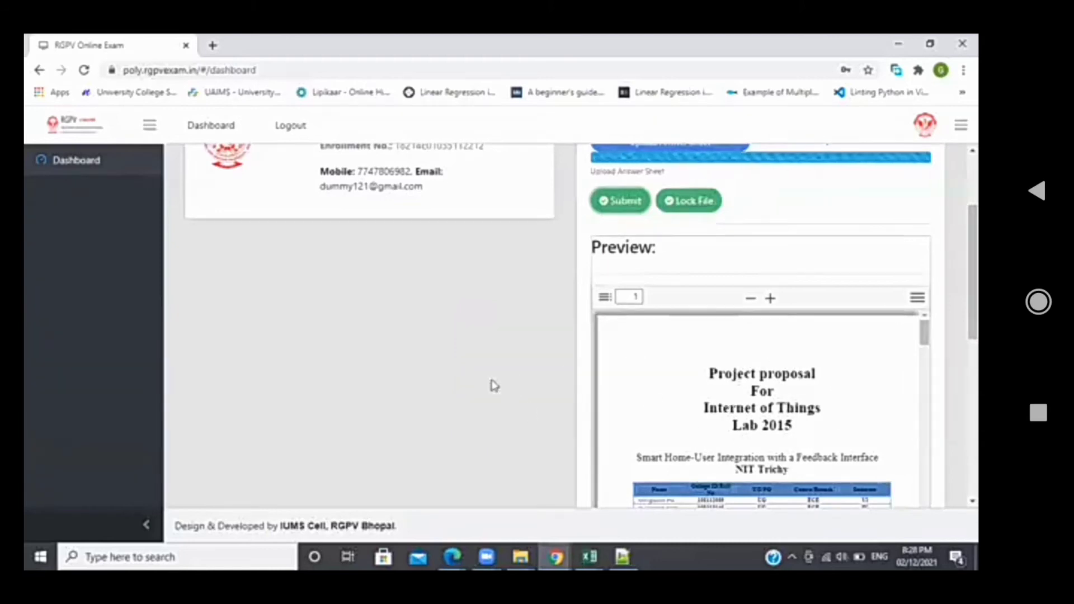
scroll(460, 383, up, 2)
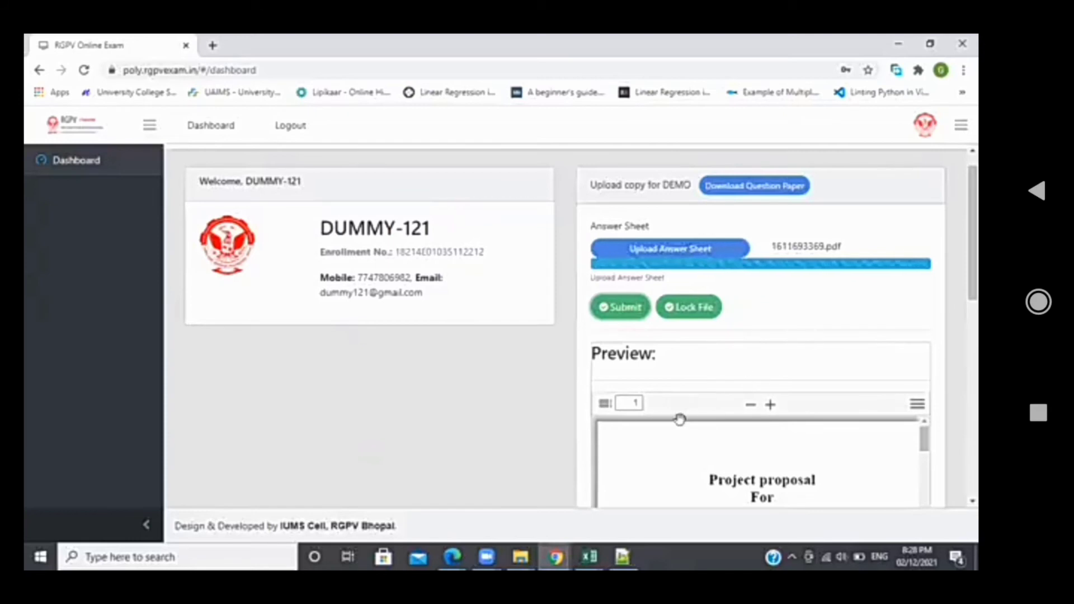
click(623, 556)
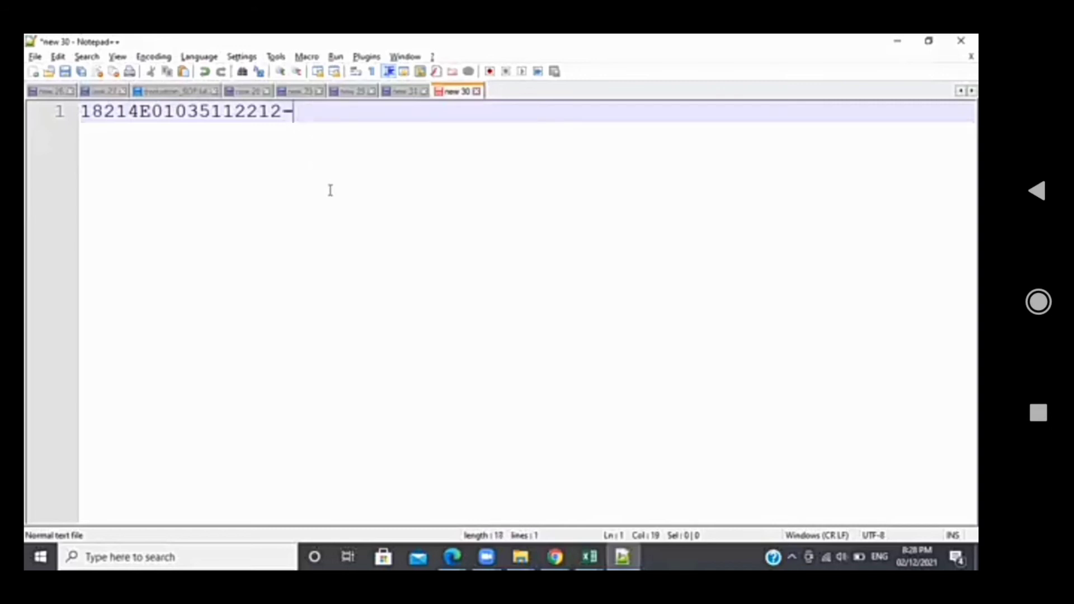
Edit line 1 so the enrollment number ends with _c_language.pdf
key(BackSpace)
text(_644)
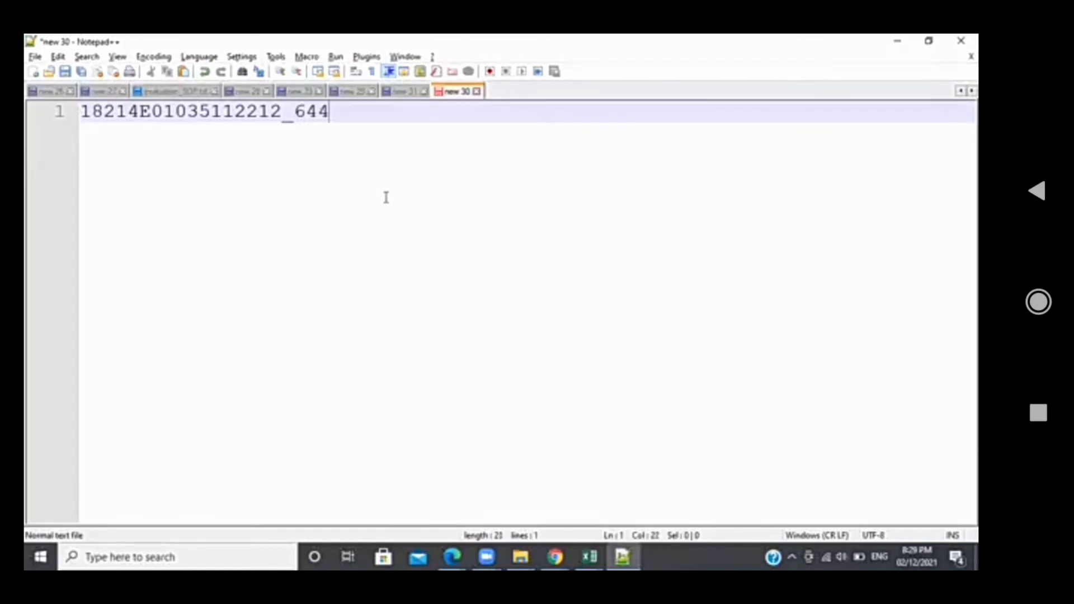
text(3)
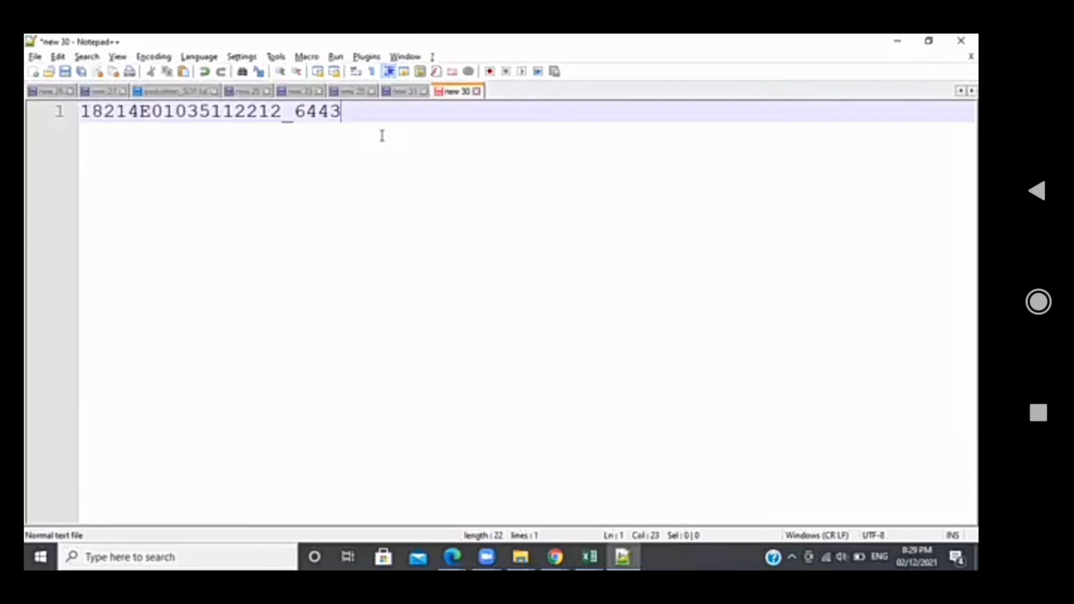
key(BackSpace)
key(BackSpace)
key(BackSpace)
key(BackSpace)
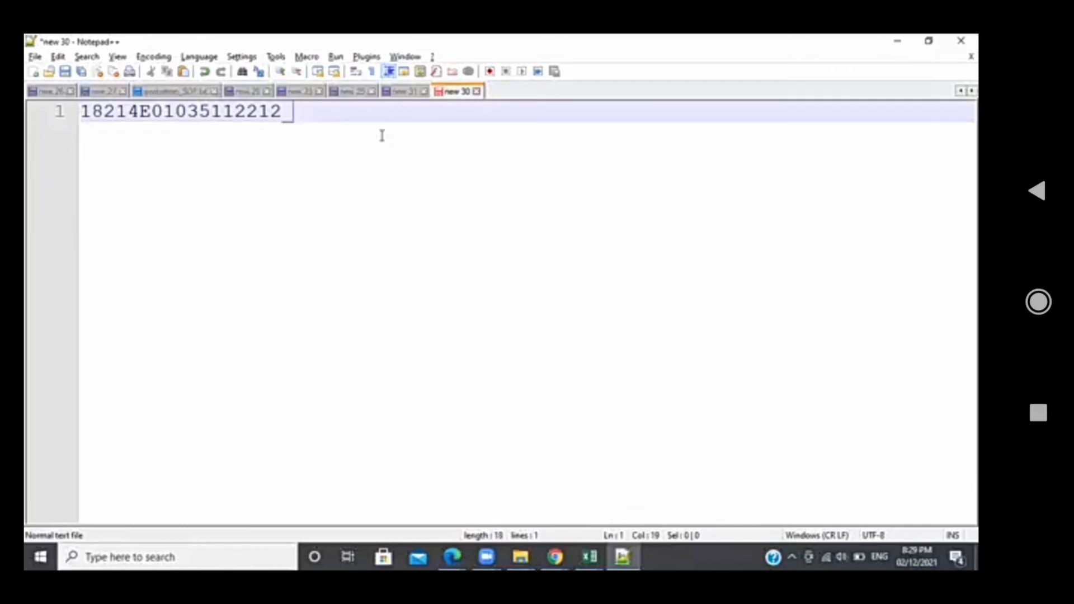
text(c lang)
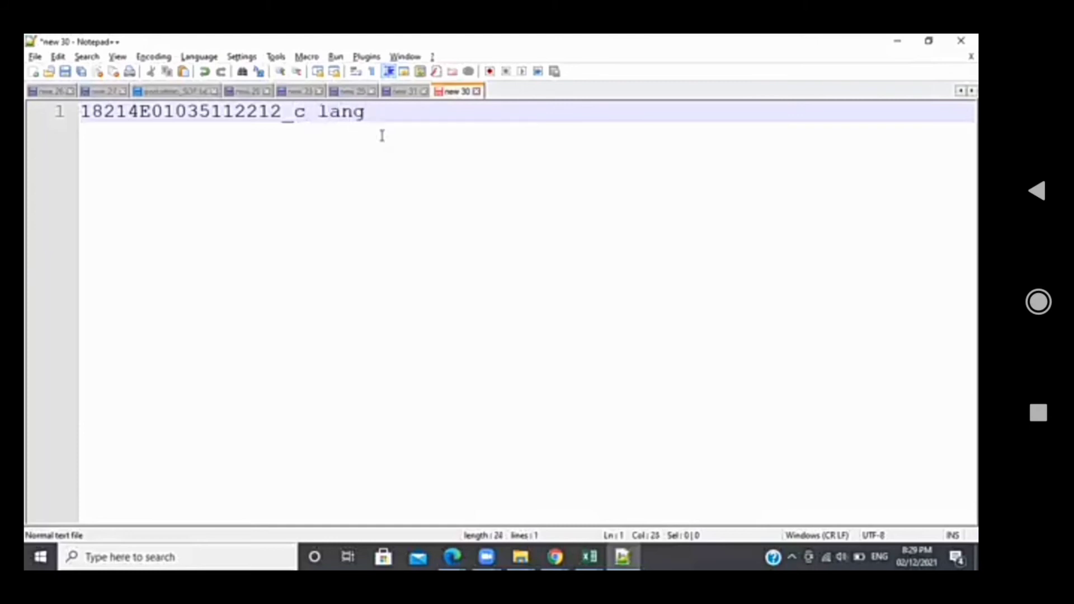
text(uage)
key(BackSpace)
key(BackSpace)
key(BackSpace)
key(BackSpace)
key(BackSpace)
key(BackSpace)
key(BackSpace)
key(BackSpace)
key(BackSpace)
text(_language[])
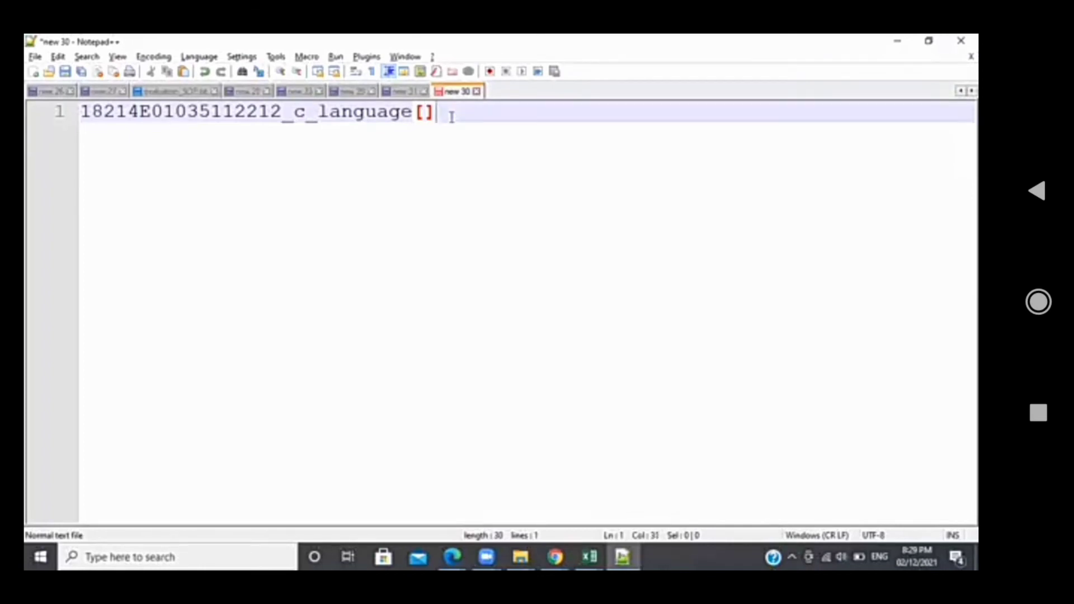
key(BackSpace)
key(BackSpace)
key(BackSpace)
text(.pdf)
Add a second line reading 30MB and return to the exam dashboard
key(Return)
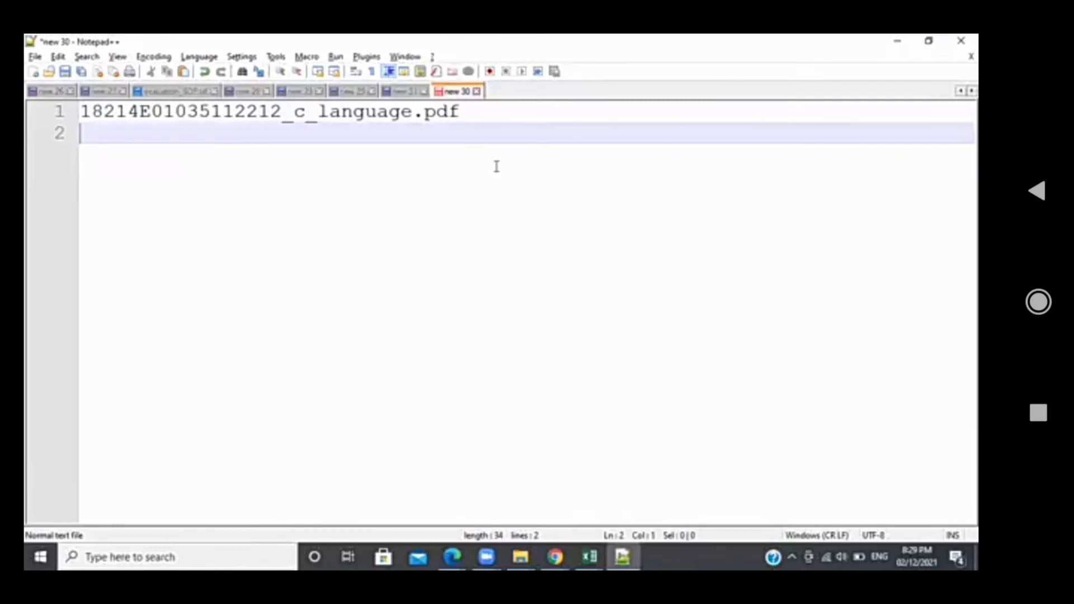
text(30MB)
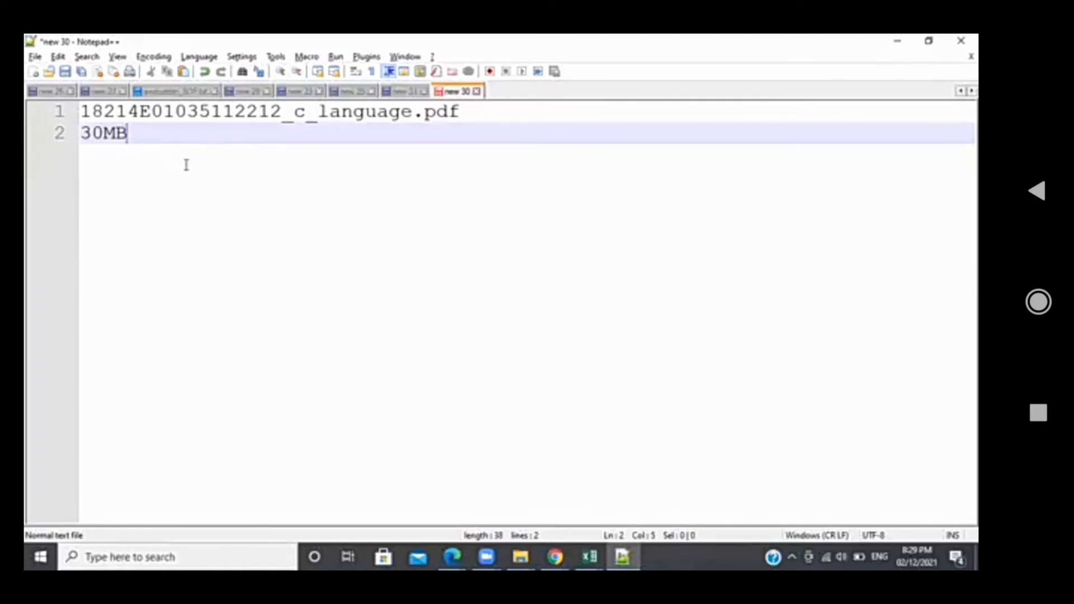
key(alt+Tab)
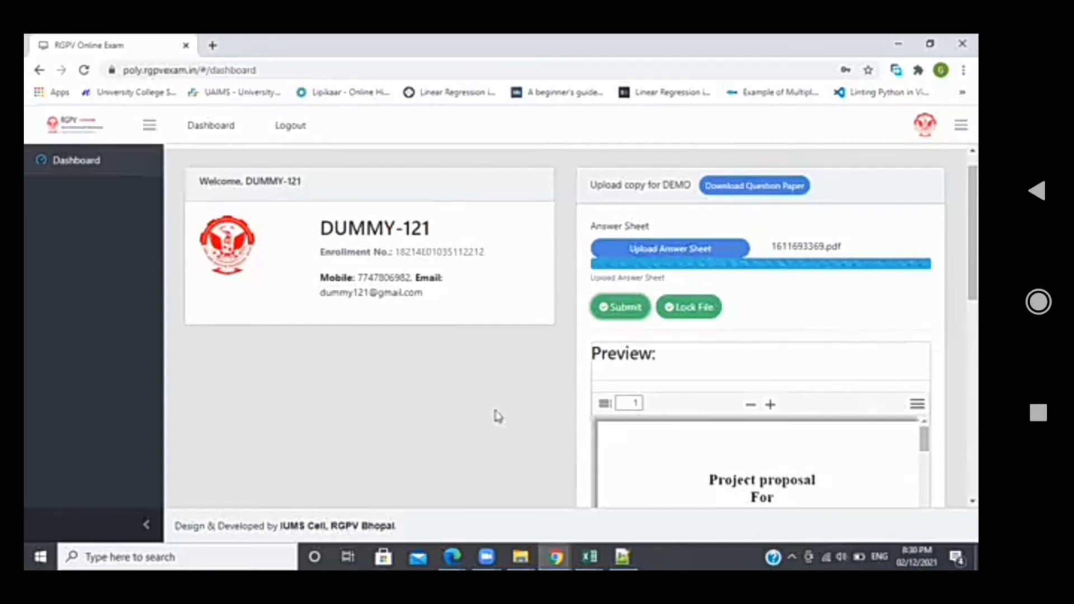
scroll(458, 397, down, 1)
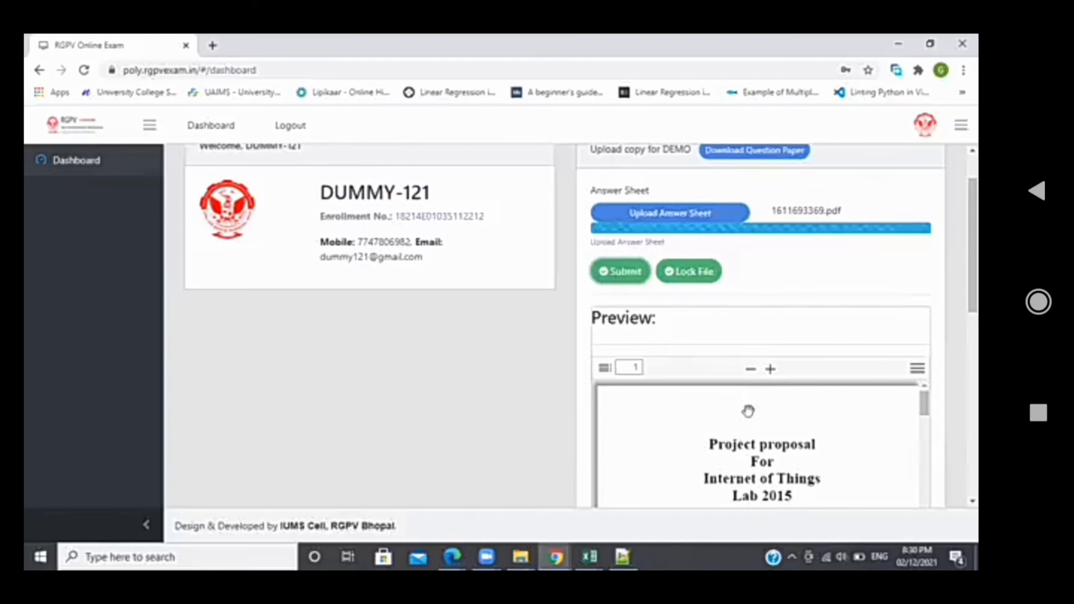
scroll(748, 411, down, 1)
scroll(749, 411, up, 1)
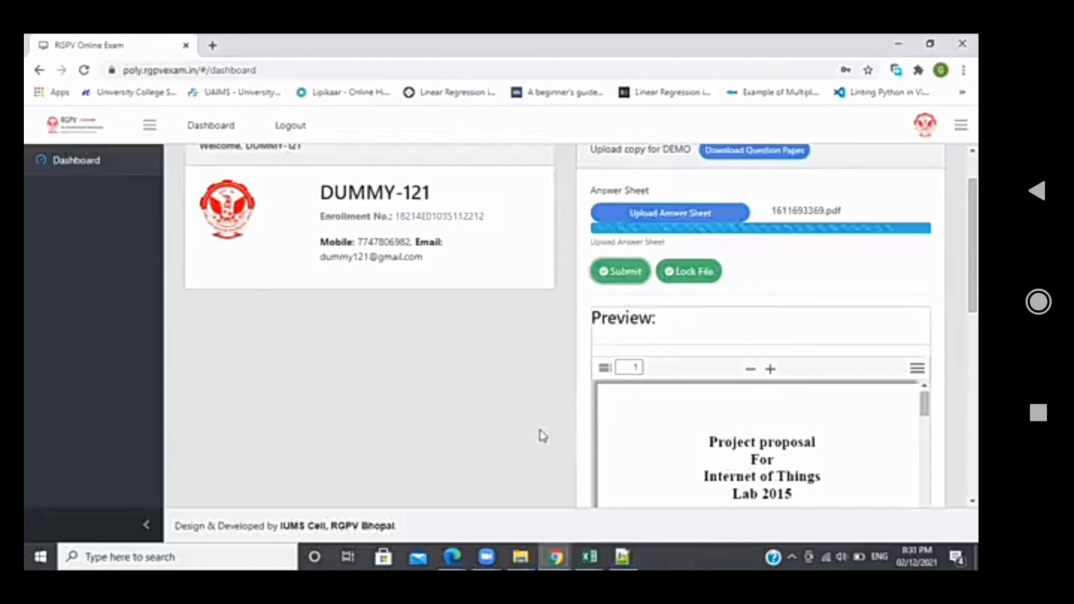
scroll(539, 436, down, 2)
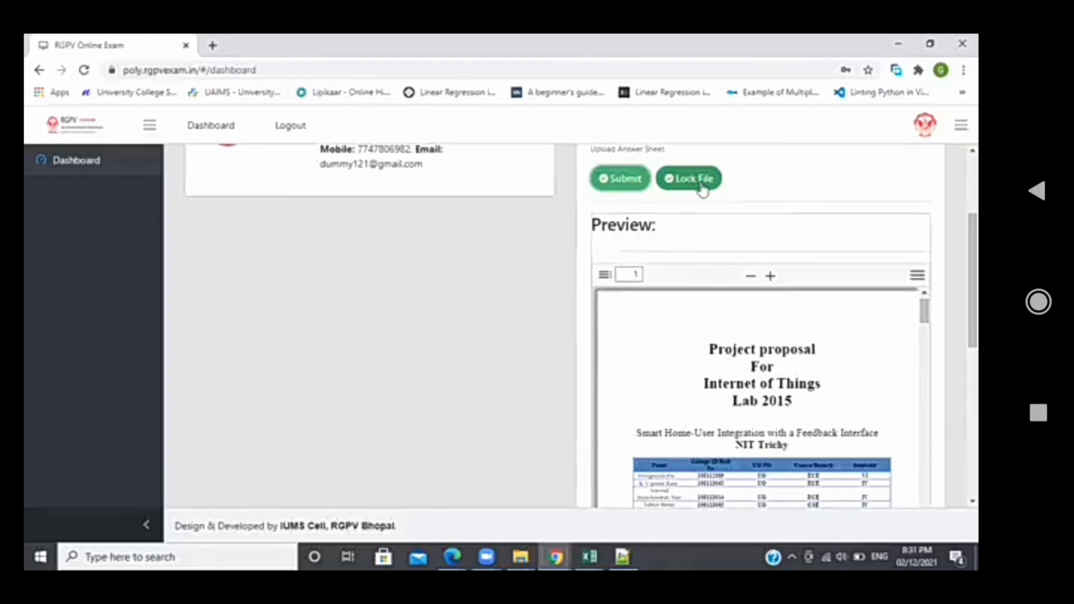
Lock the uploaded 1611693369.pdf answer sheet and scroll up to the success message
click(702, 188)
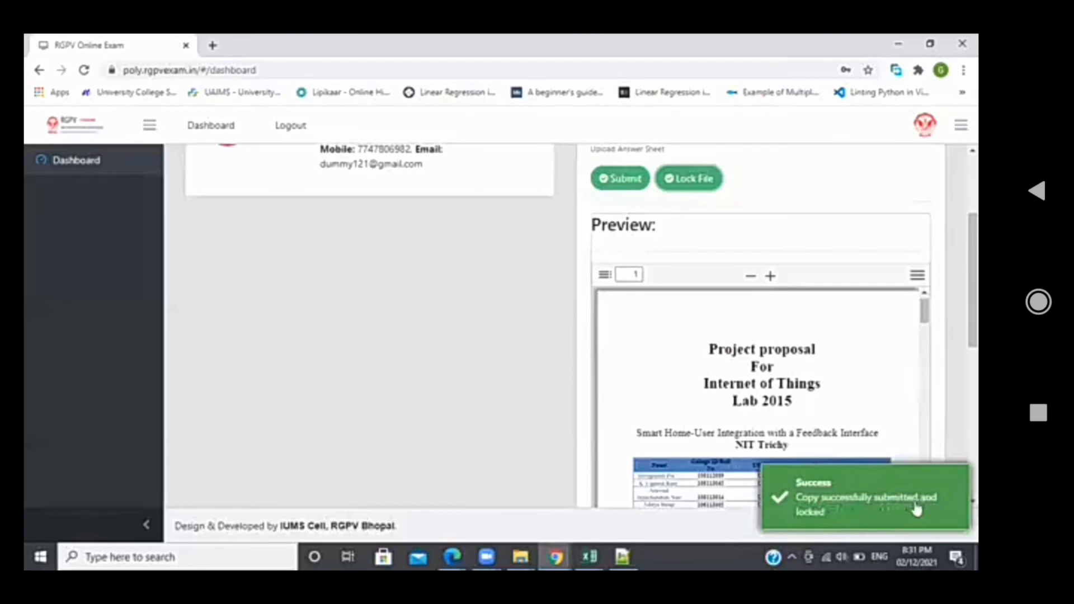
scroll(456, 330, up, 2)
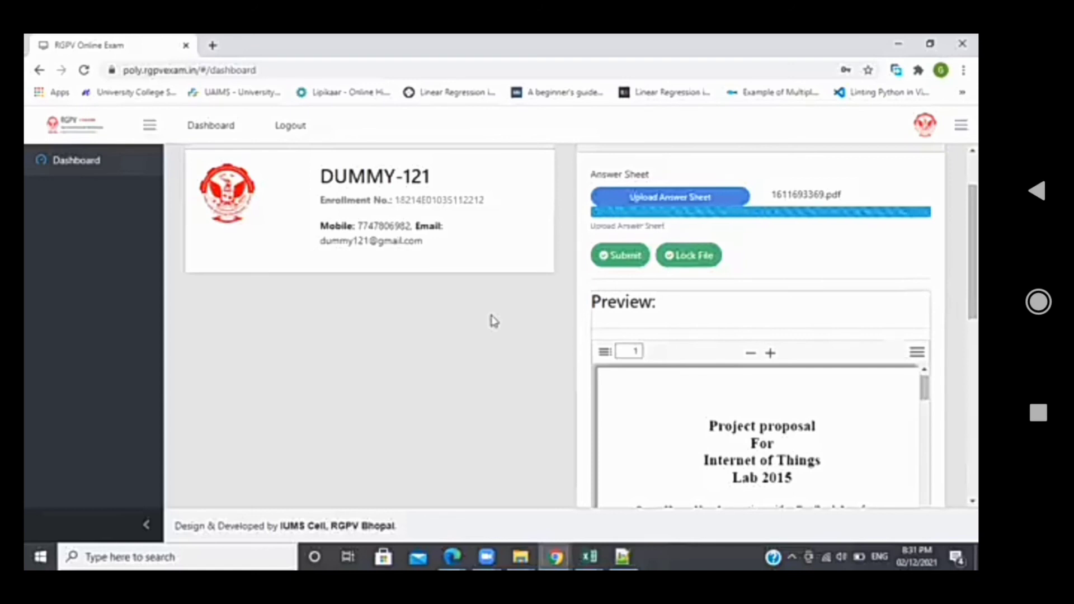
scroll(671, 252, up, 2)
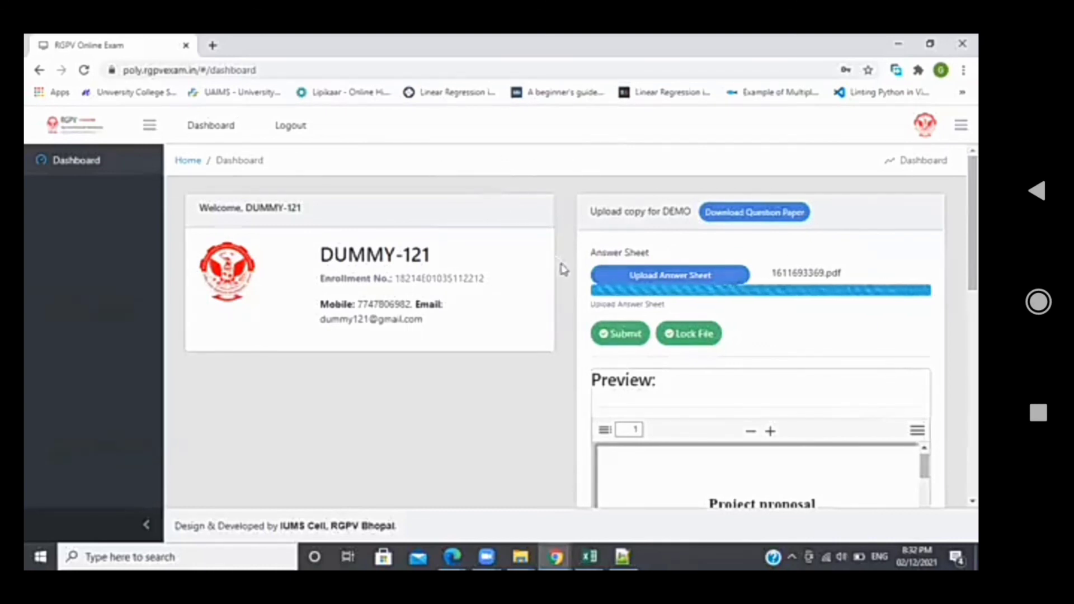
scroll(557, 368, down, 2)
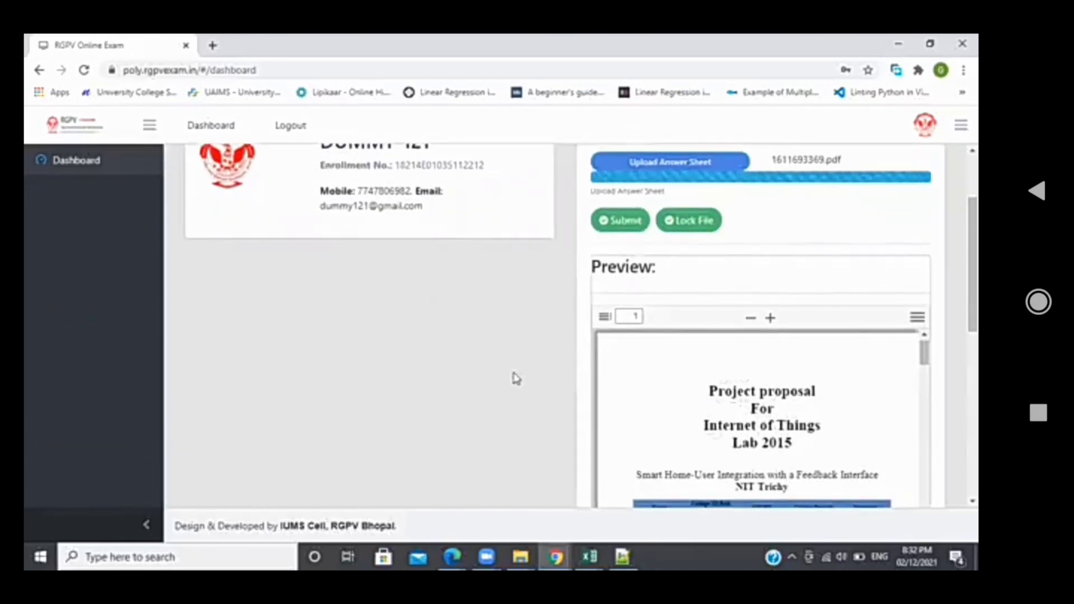
scroll(515, 388, down, 2)
scroll(515, 388, down, 2)
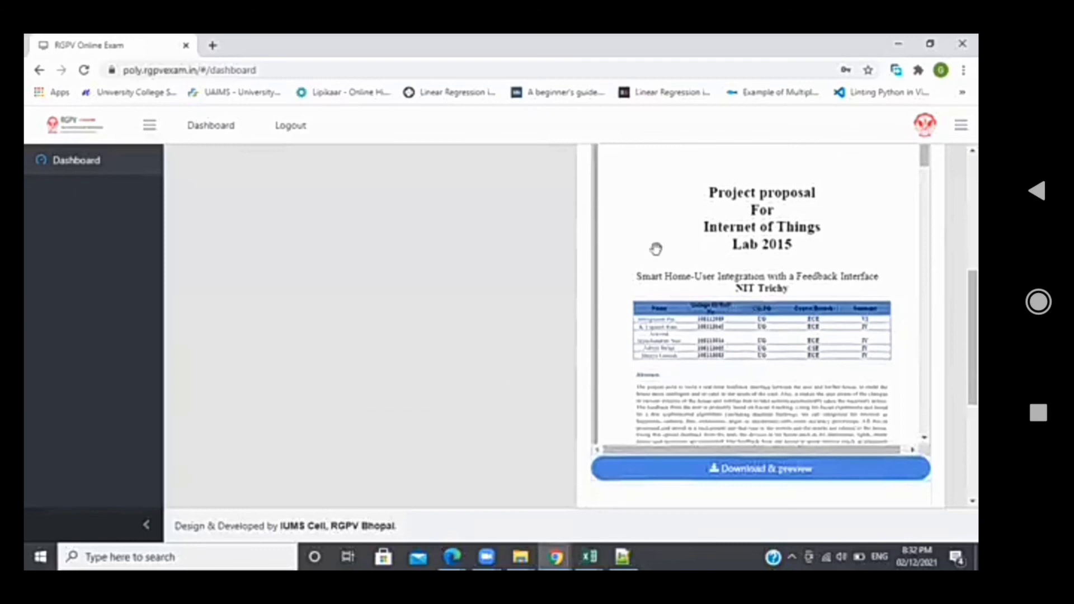
scroll(489, 286, up, 5)
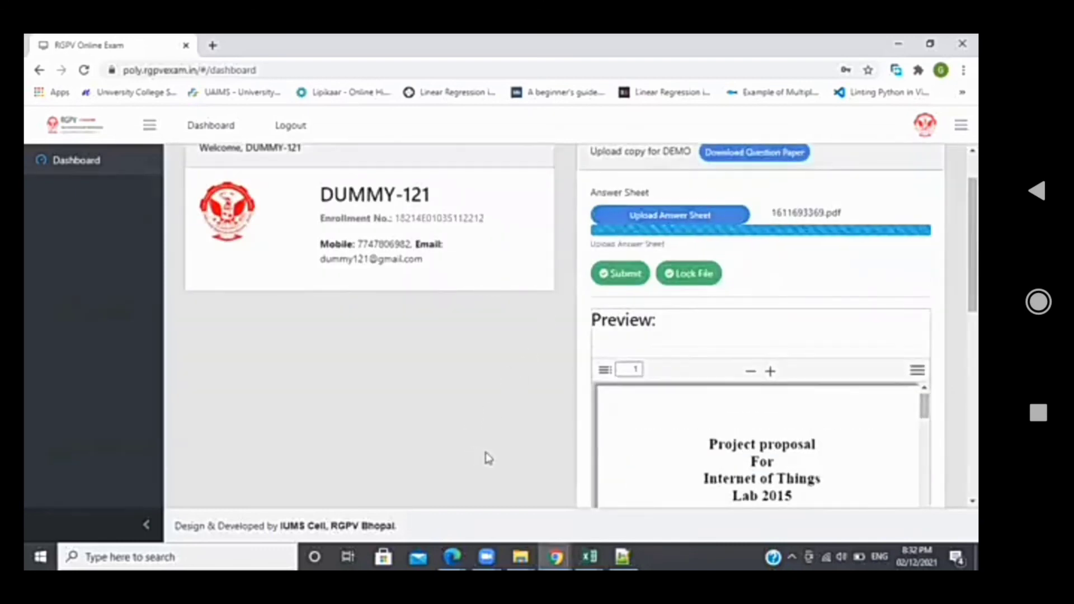
scroll(485, 455, down, 3)
scroll(532, 422, down, 4)
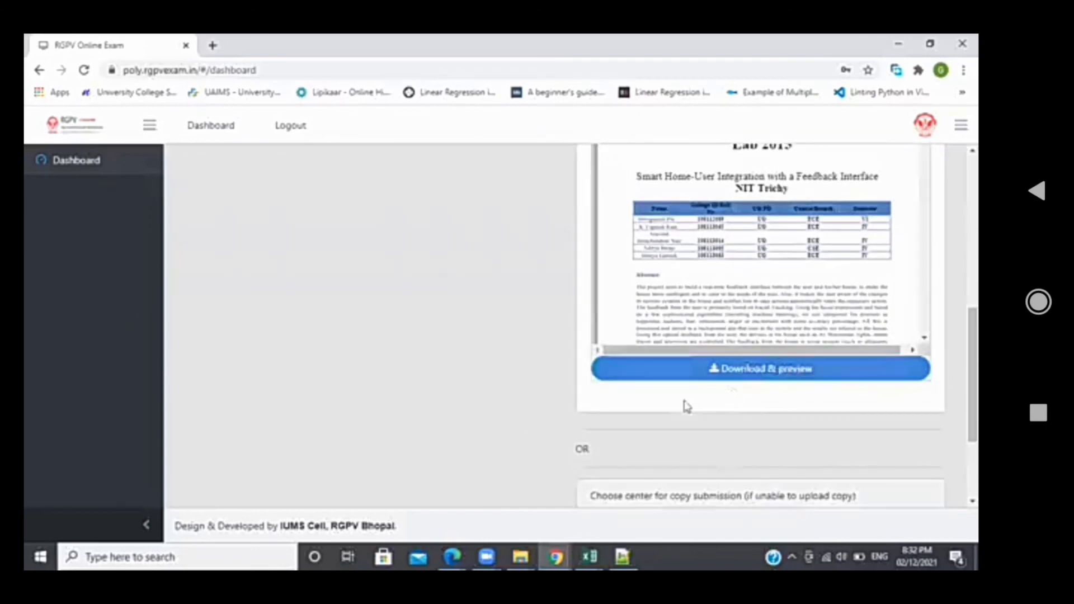
scroll(499, 315, up, 2)
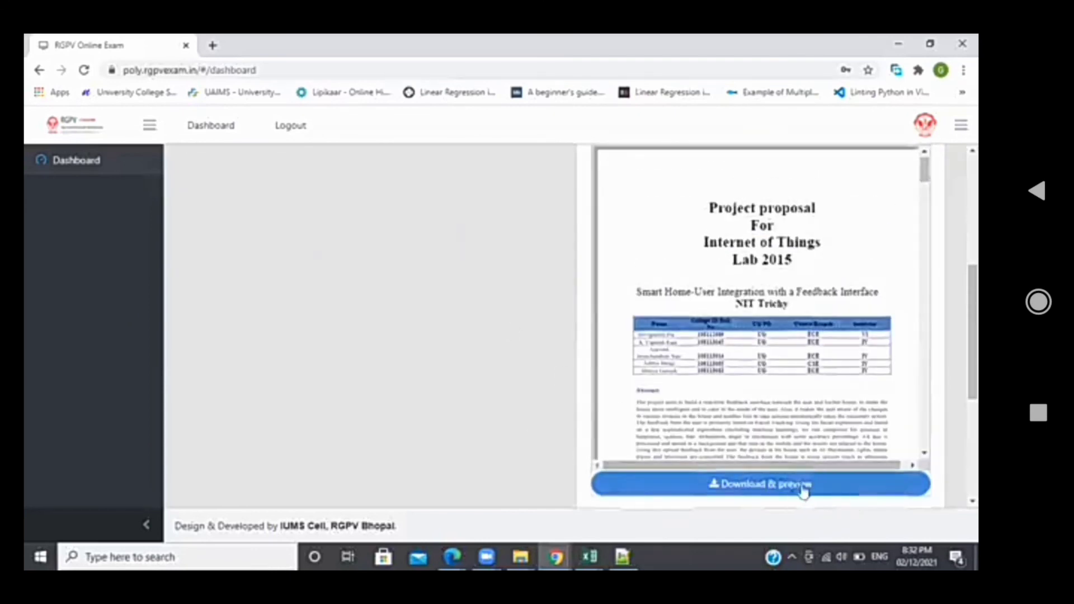
scroll(527, 326, up, 5)
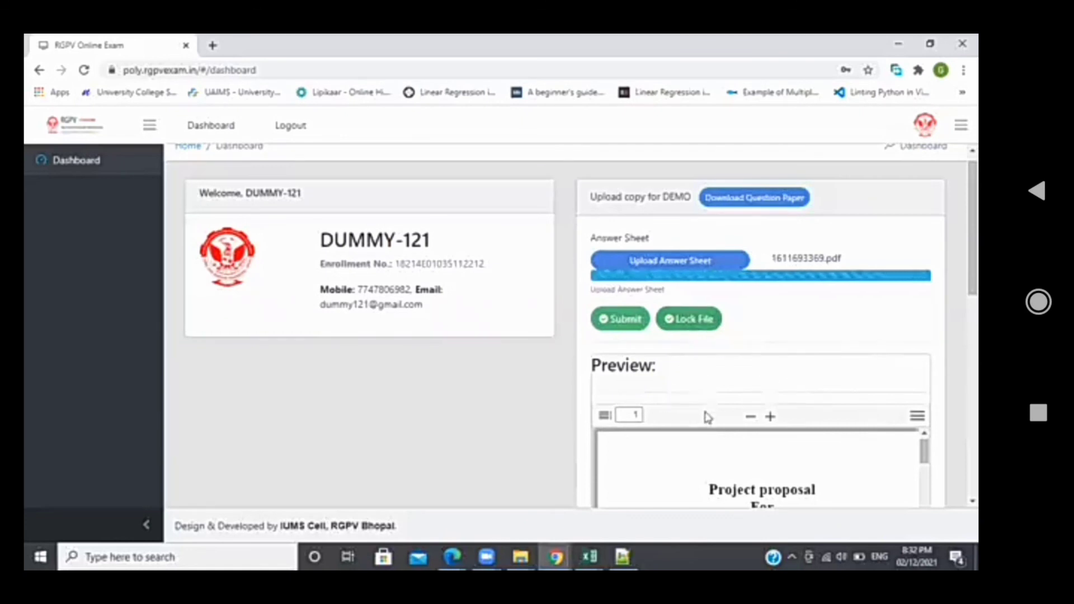
scroll(704, 408, down, 3)
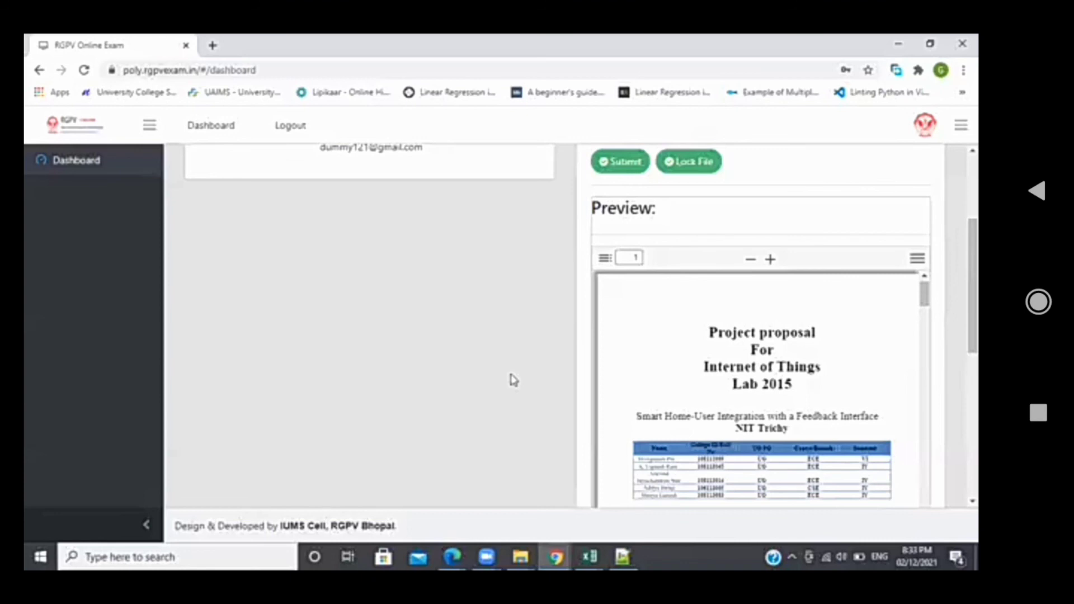
scroll(514, 380, down, 8)
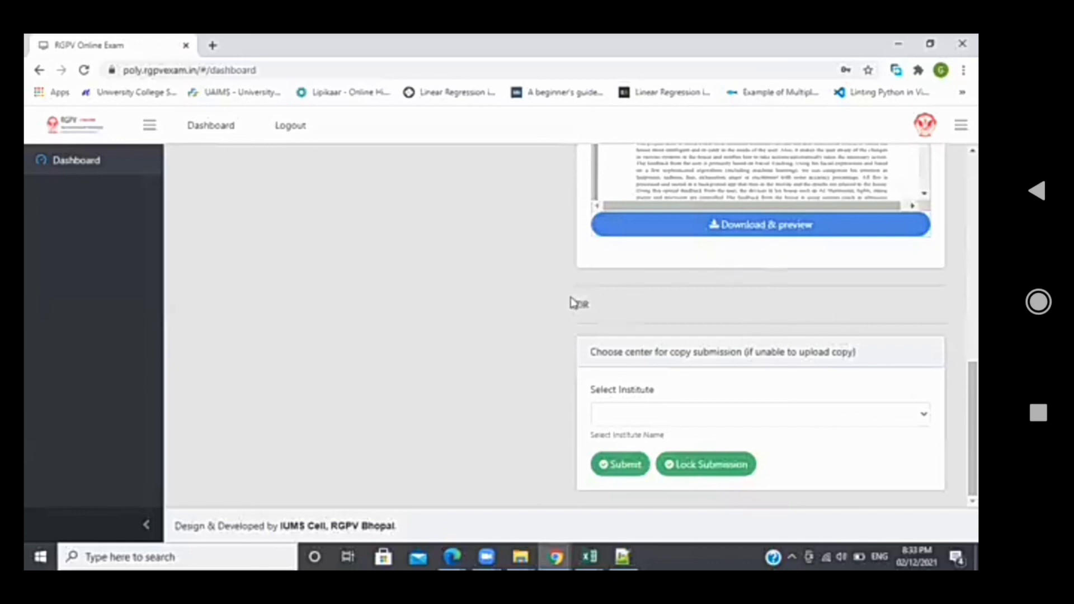
drag(572, 300, 922, 500)
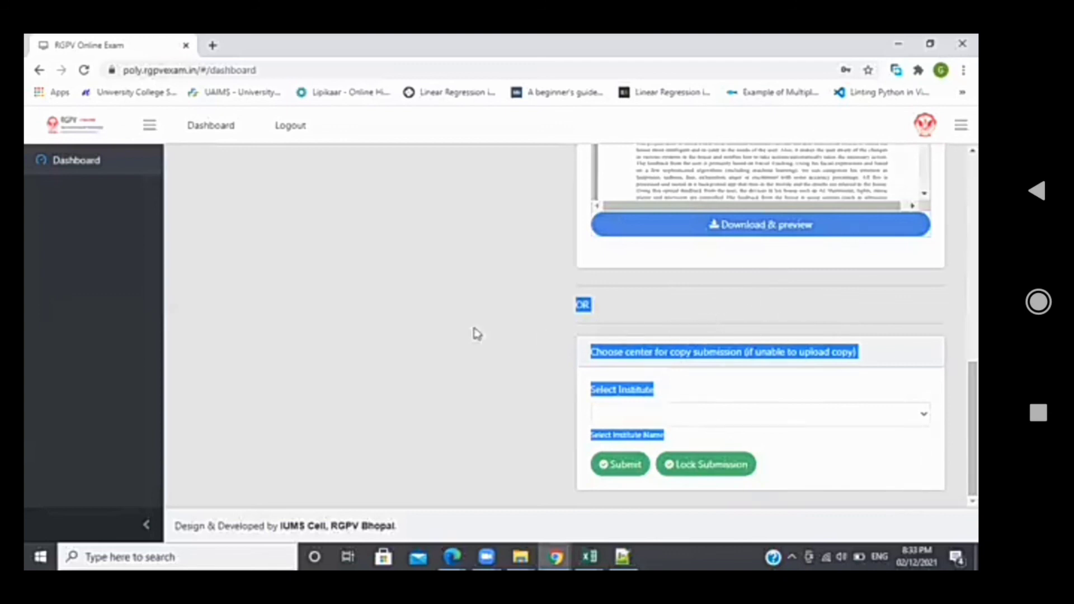
click(500, 333)
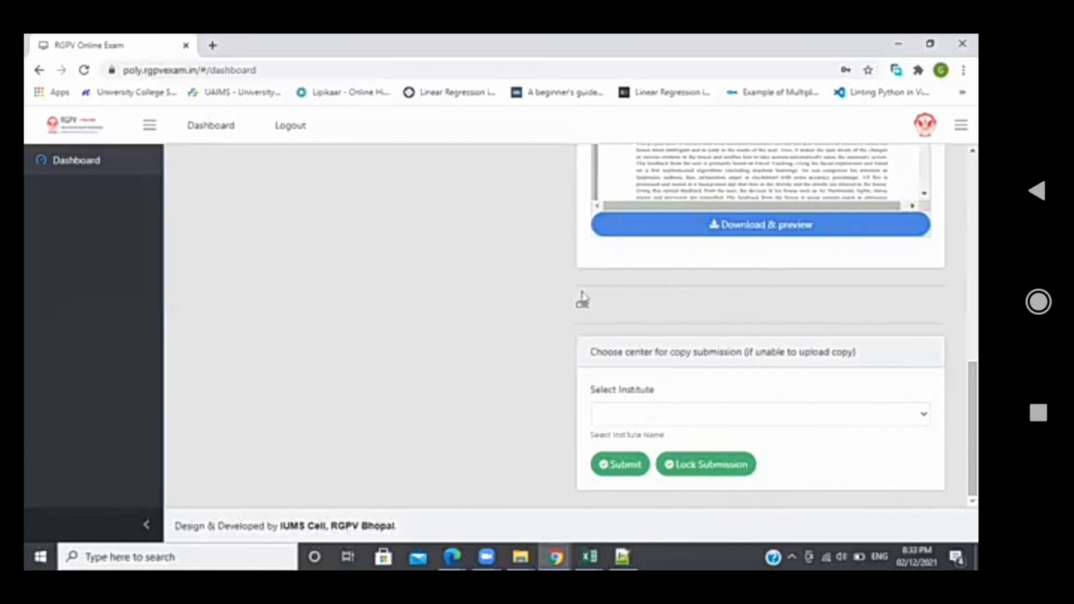
scroll(541, 296, up, 1)
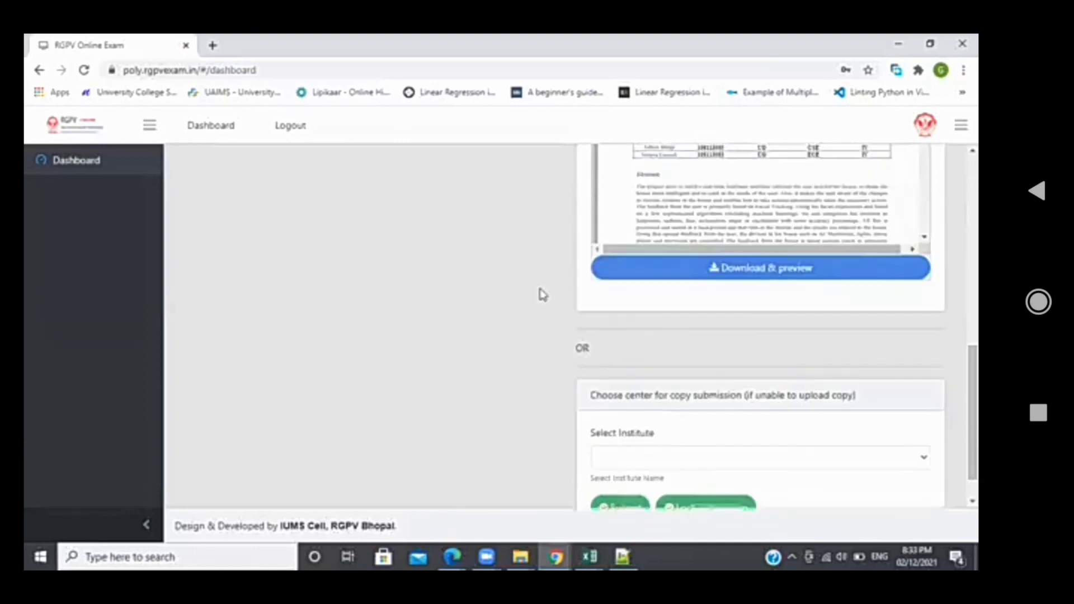
scroll(541, 325, down, 1)
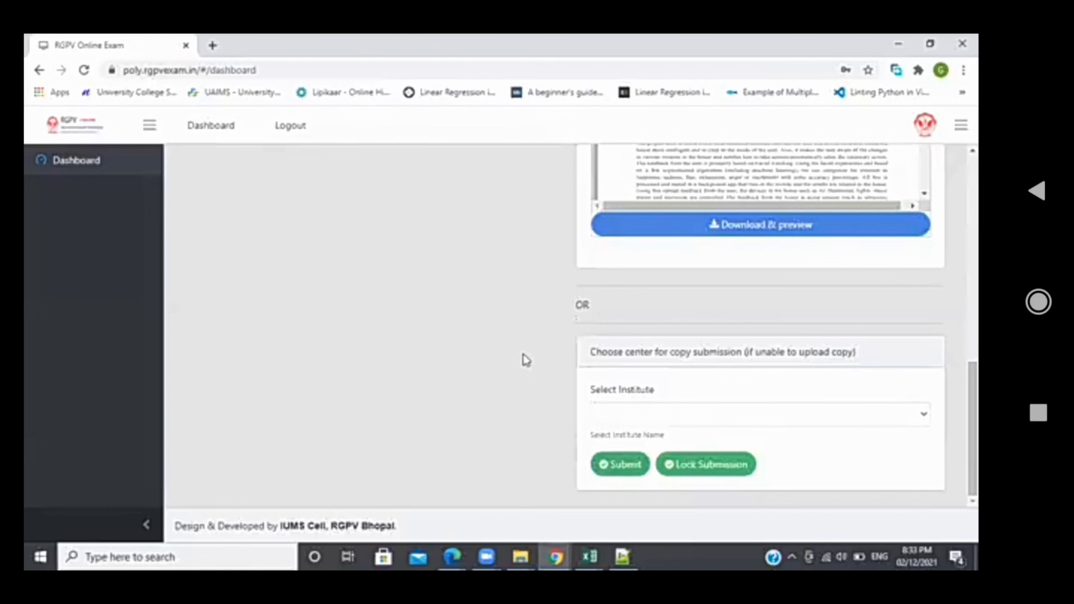
scroll(523, 357, up, 4)
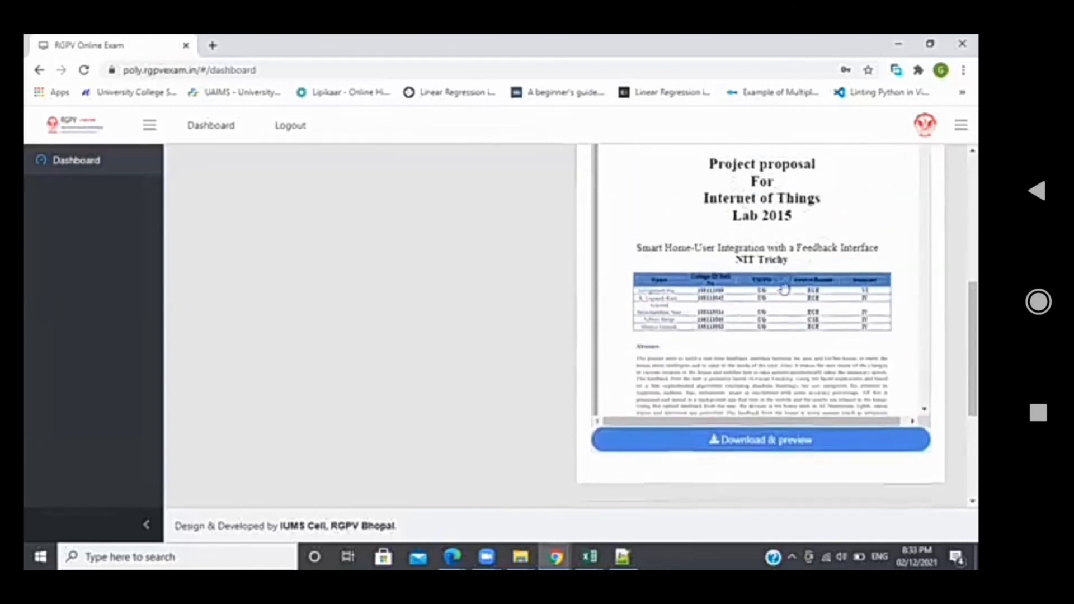
scroll(540, 290, up, 6)
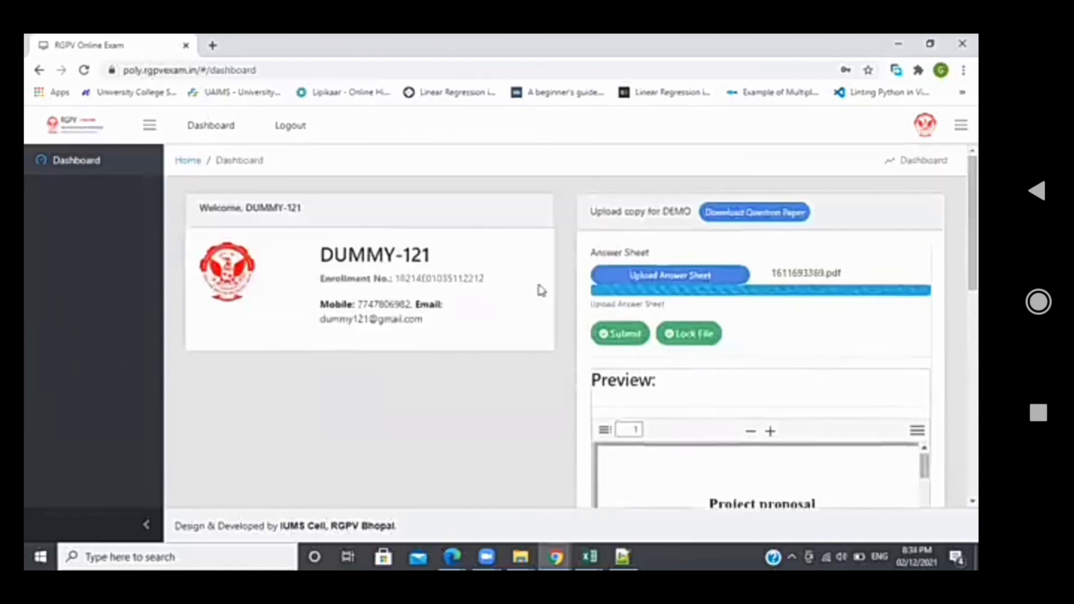